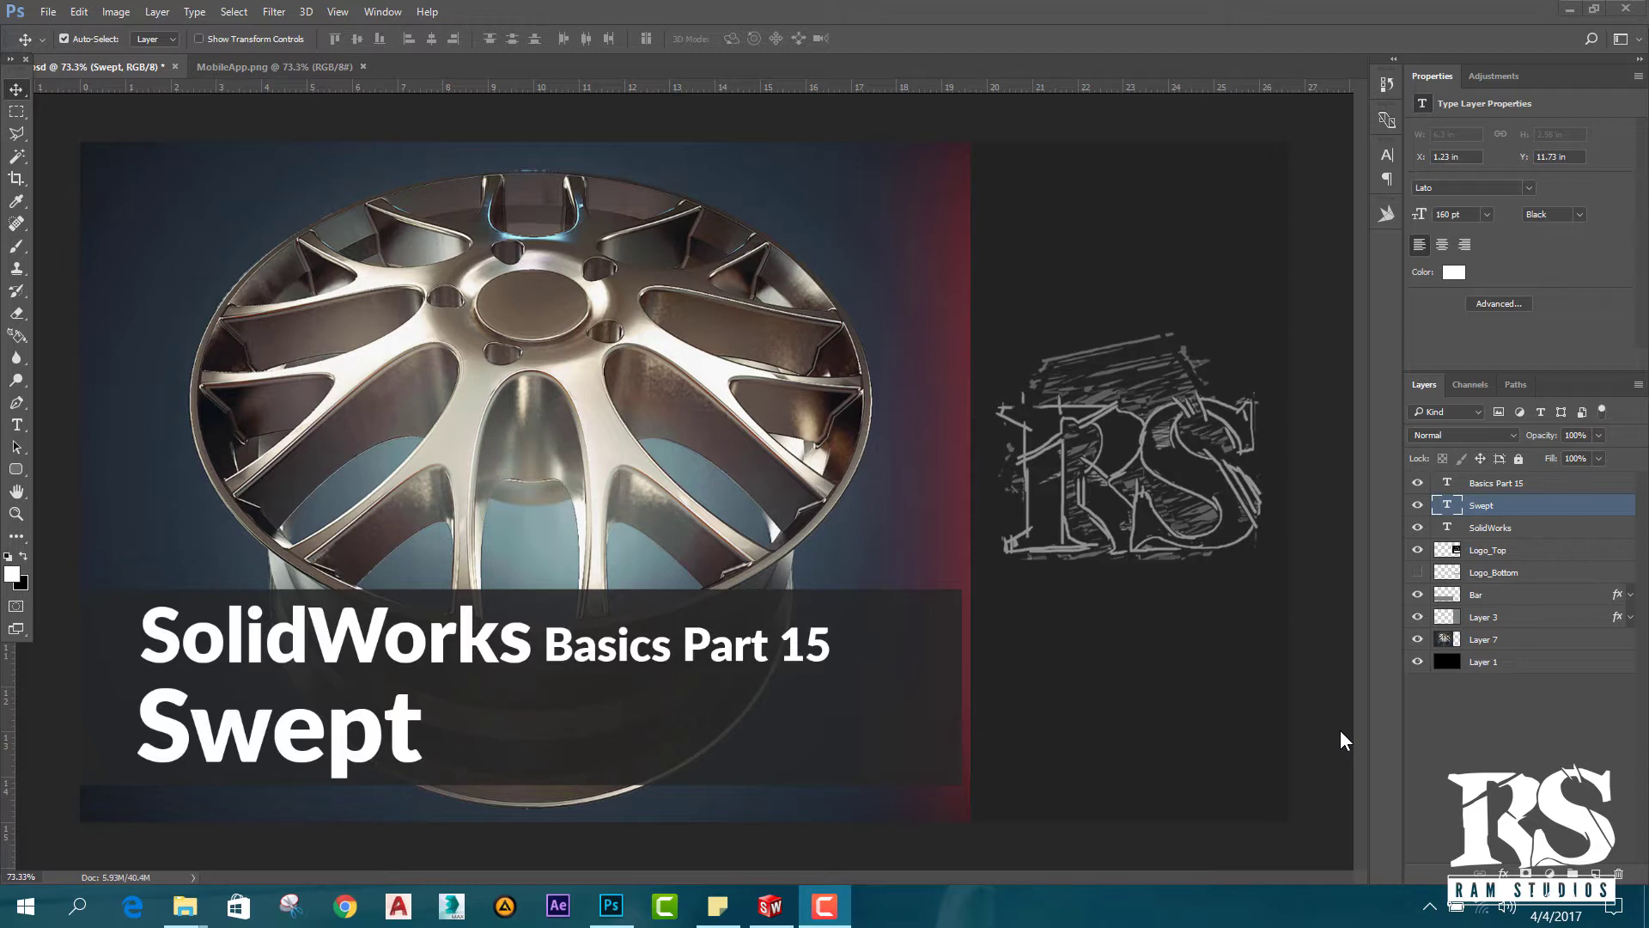
- Leave the Photoshop title card and switch to SolidWorks
{"action": "left_click", "coordinate": [771, 906]}
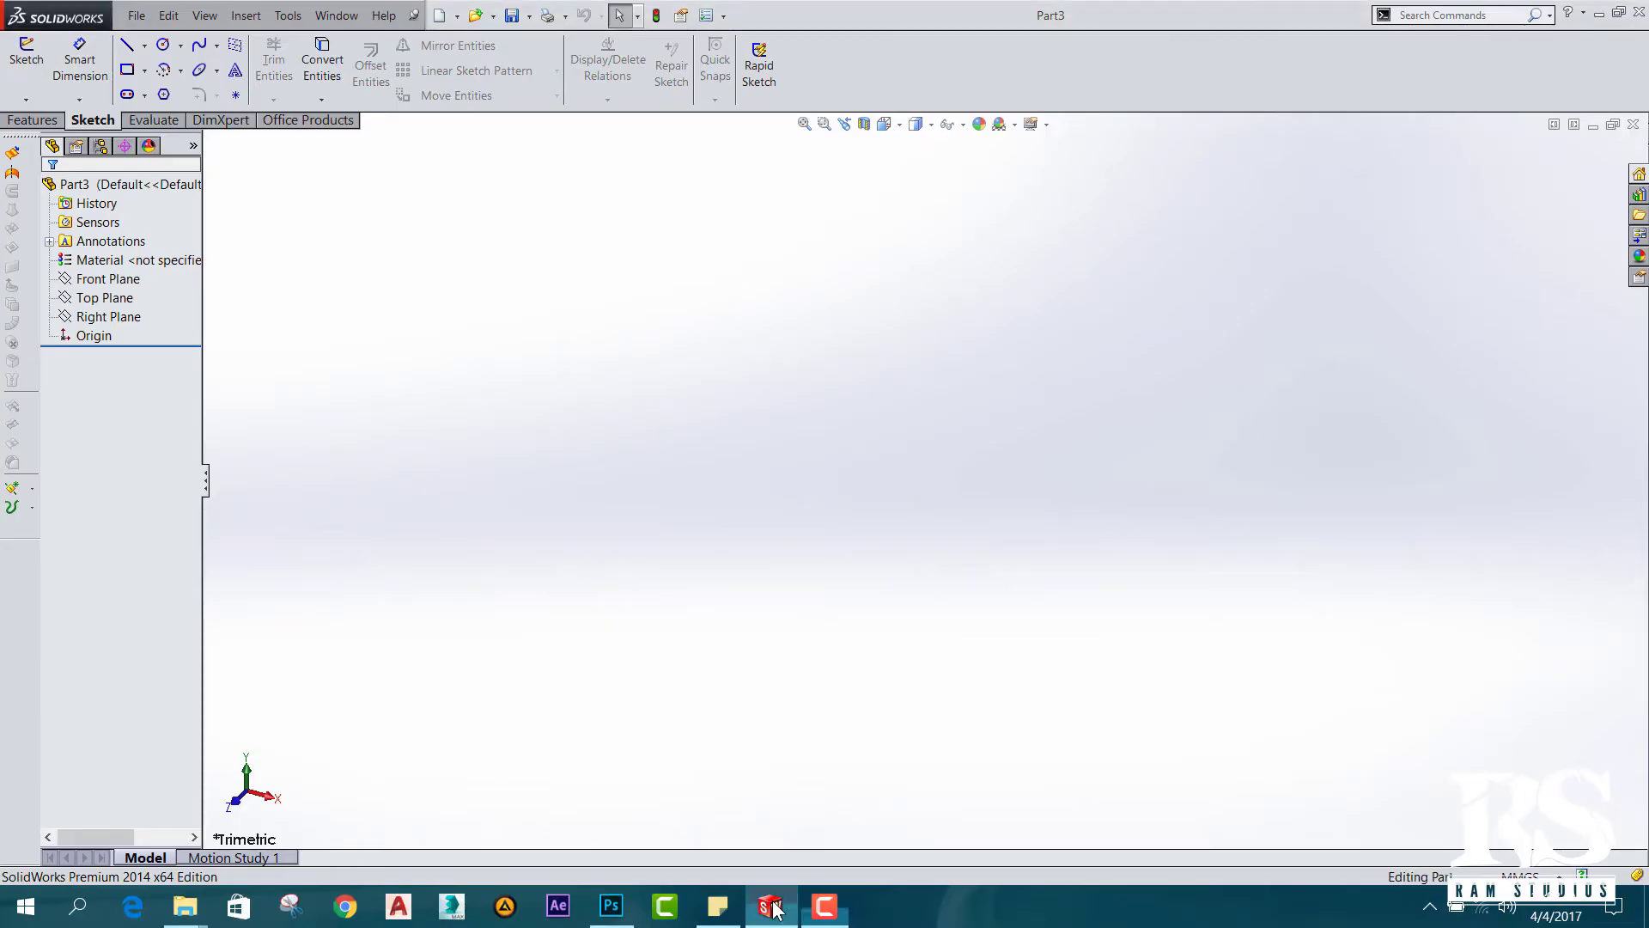
- Start Sketch1 on the Top Plane of Part3, zoom in, and select the Spline tool
{"action": "left_click", "coordinate": [113, 297]}
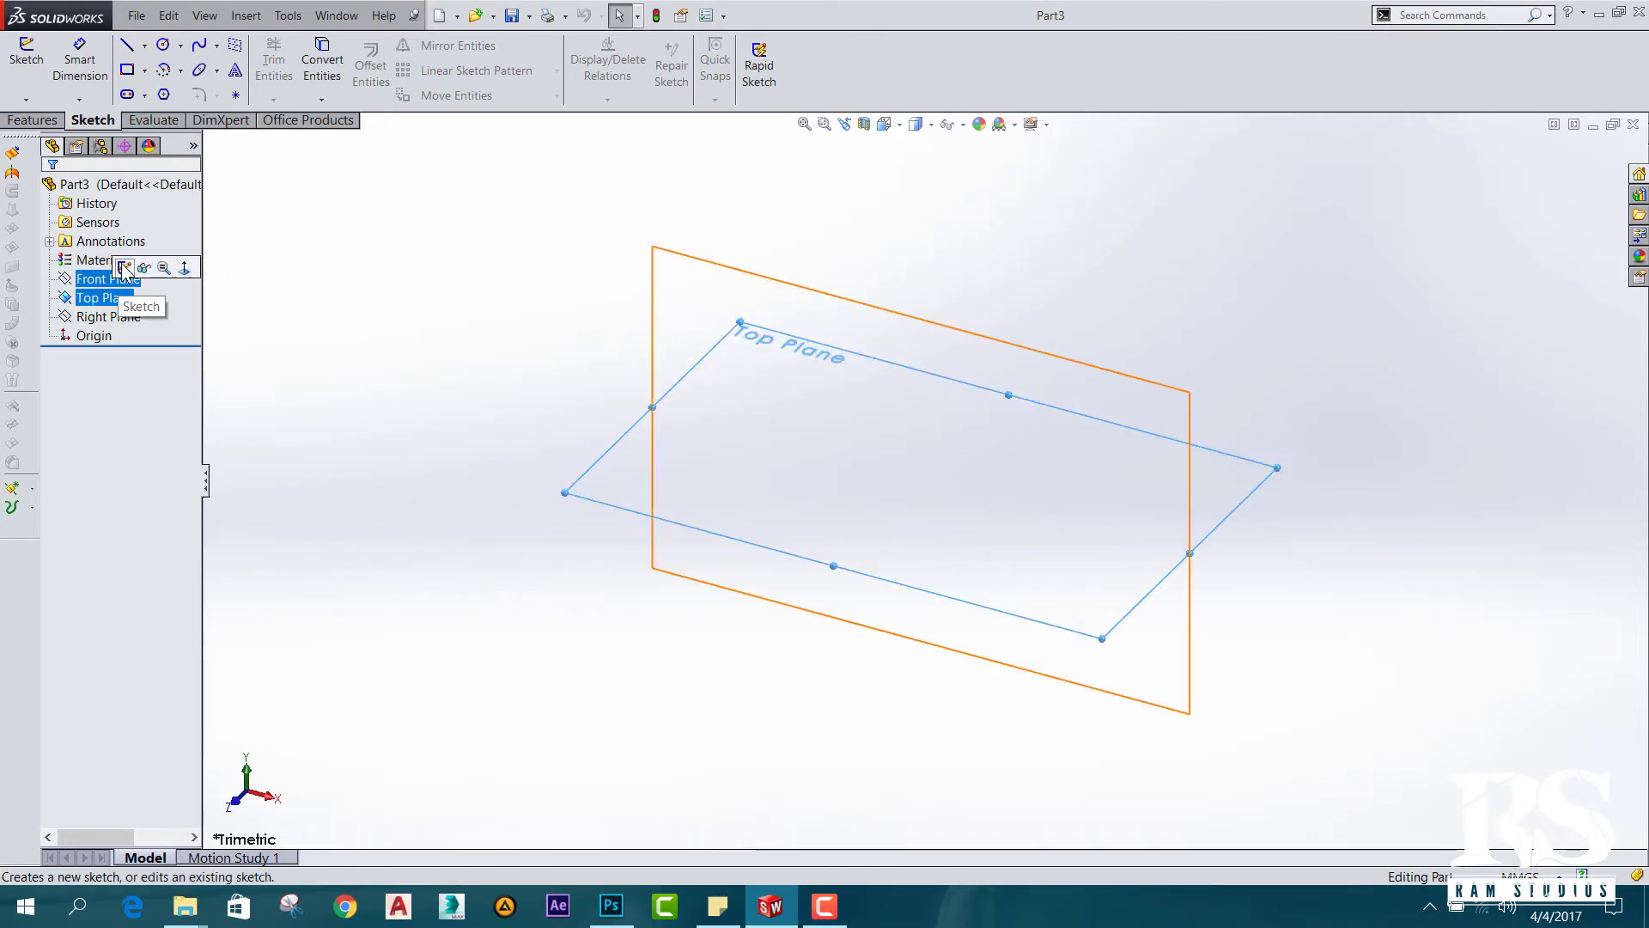
{"action": "left_click", "coordinate": [124, 267]}
{"action": "scroll", "coordinate": [1120, 477], "scroll_direction": "down", "scroll_amount": 1}
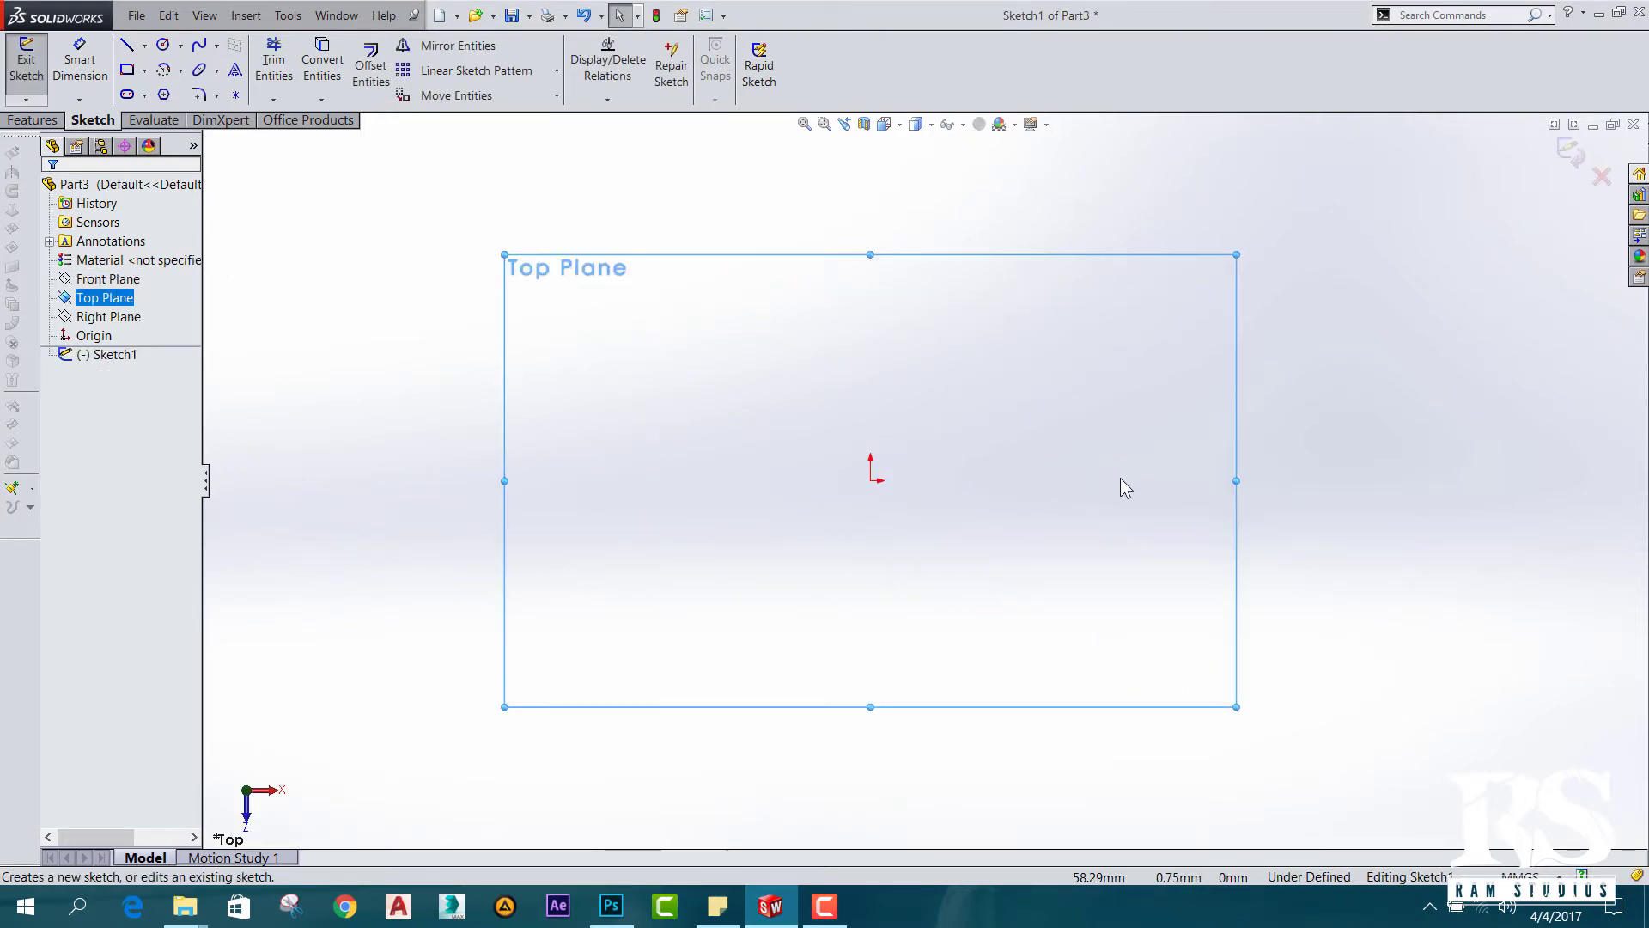
{"action": "scroll", "coordinate": [1151, 456], "scroll_direction": "up", "scroll_amount": 1}
{"action": "scroll", "coordinate": [1185, 423], "scroll_direction": "down", "scroll_amount": 2}
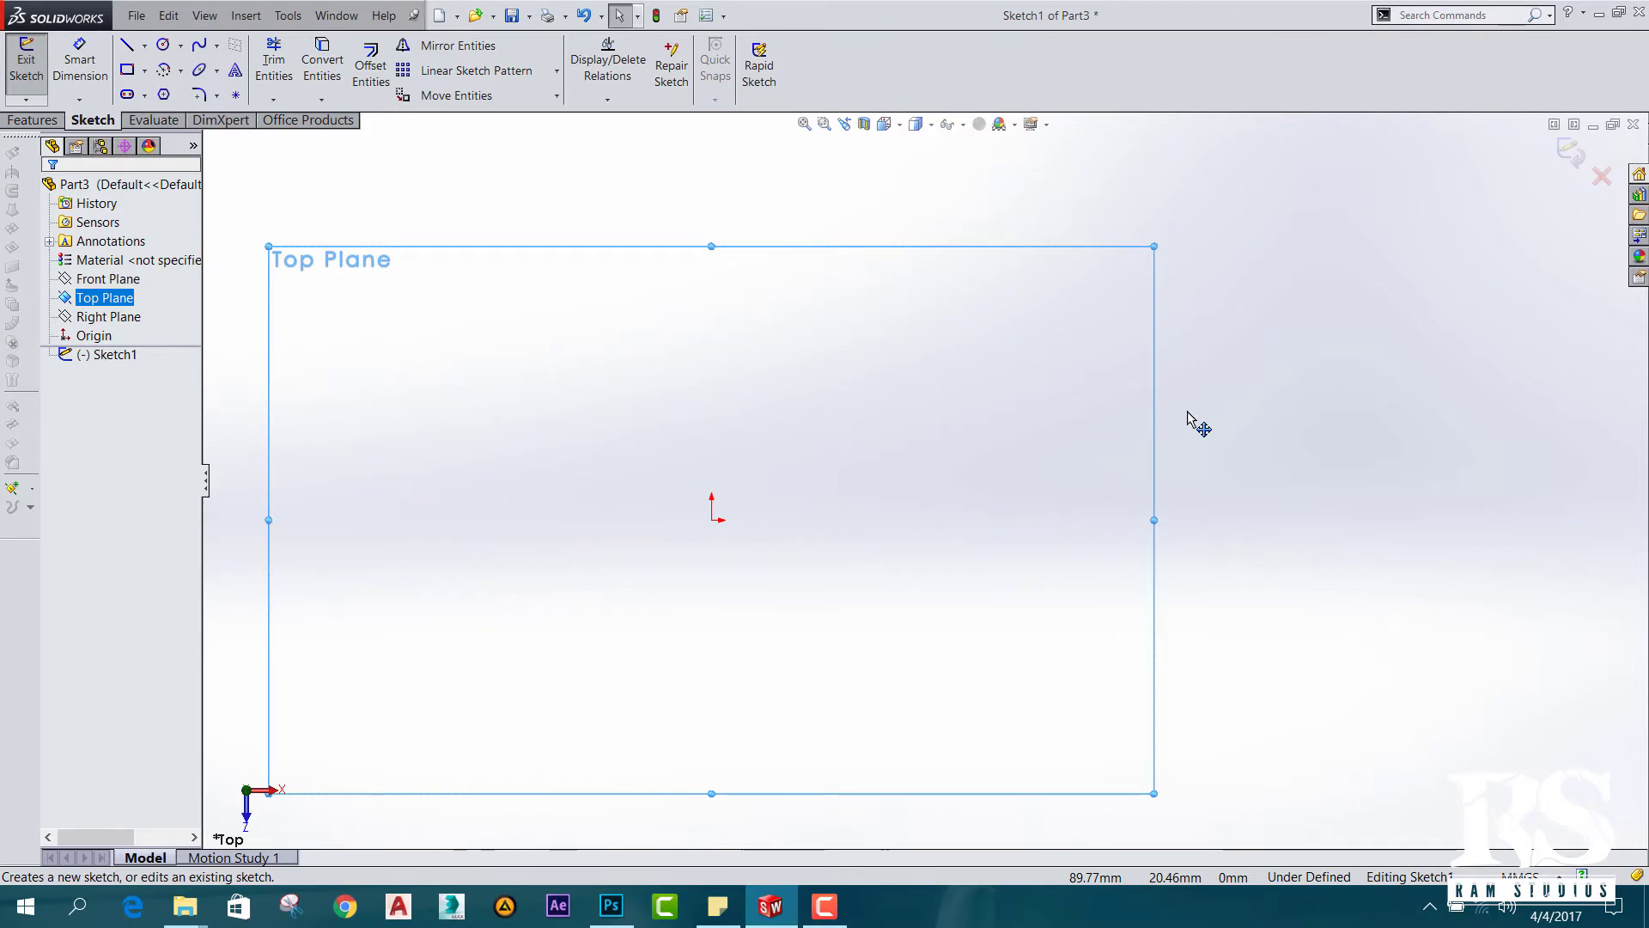
{"action": "left_click", "coordinate": [201, 46]}
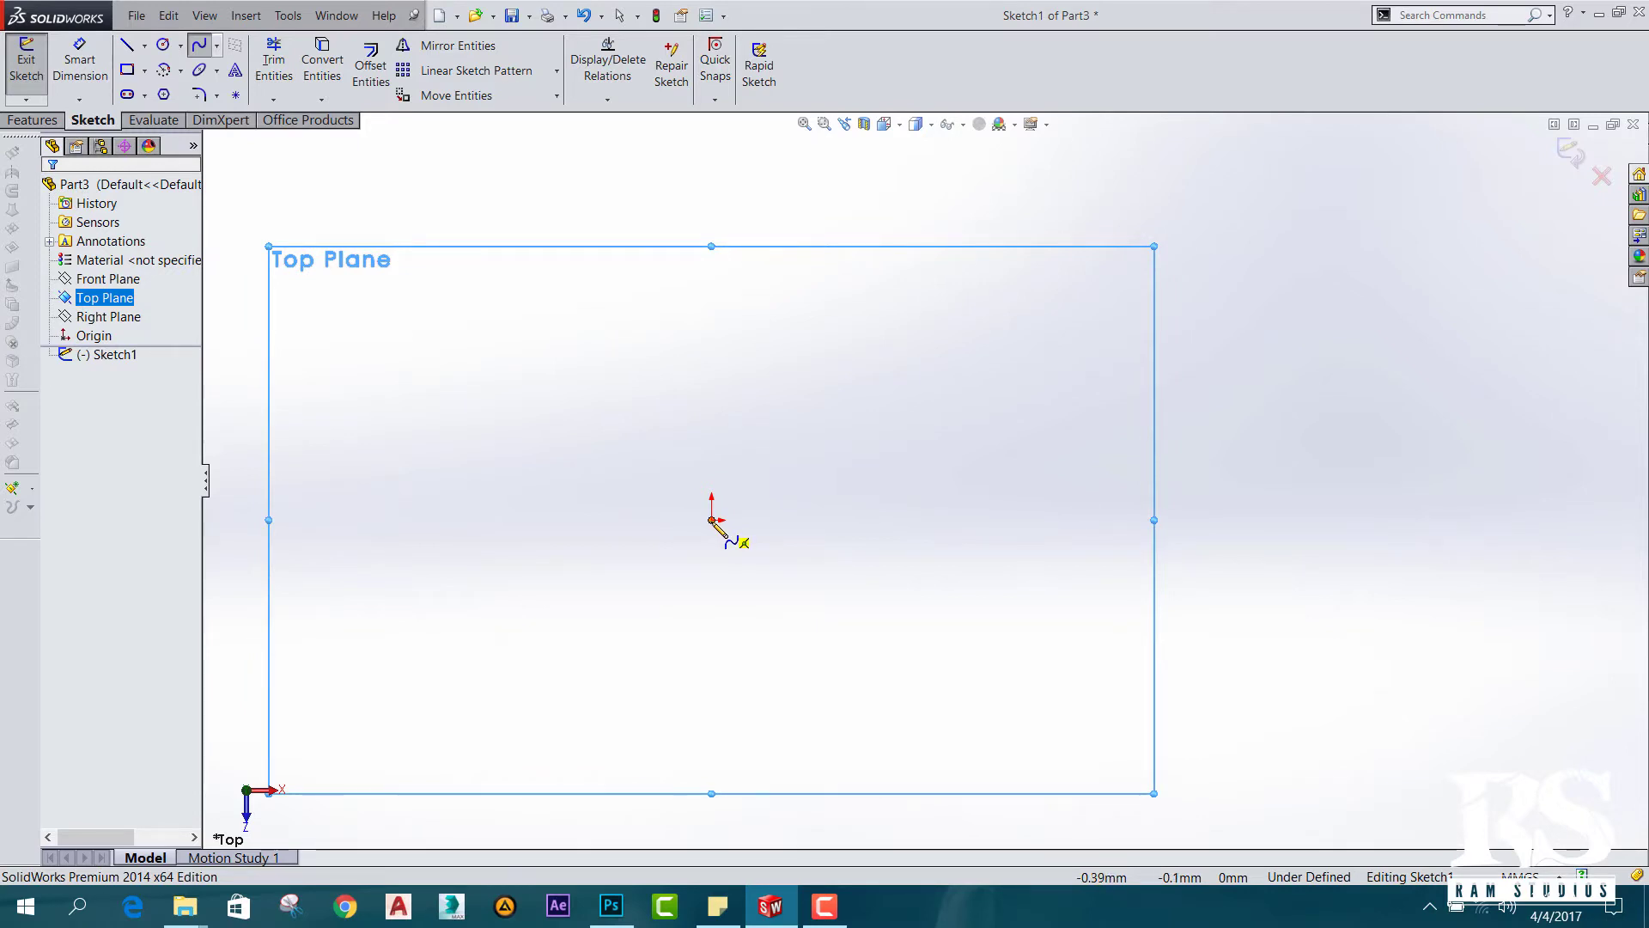
- Place the spline's first point on the sketch origin
{"action": "left_click", "coordinate": [712, 521]}
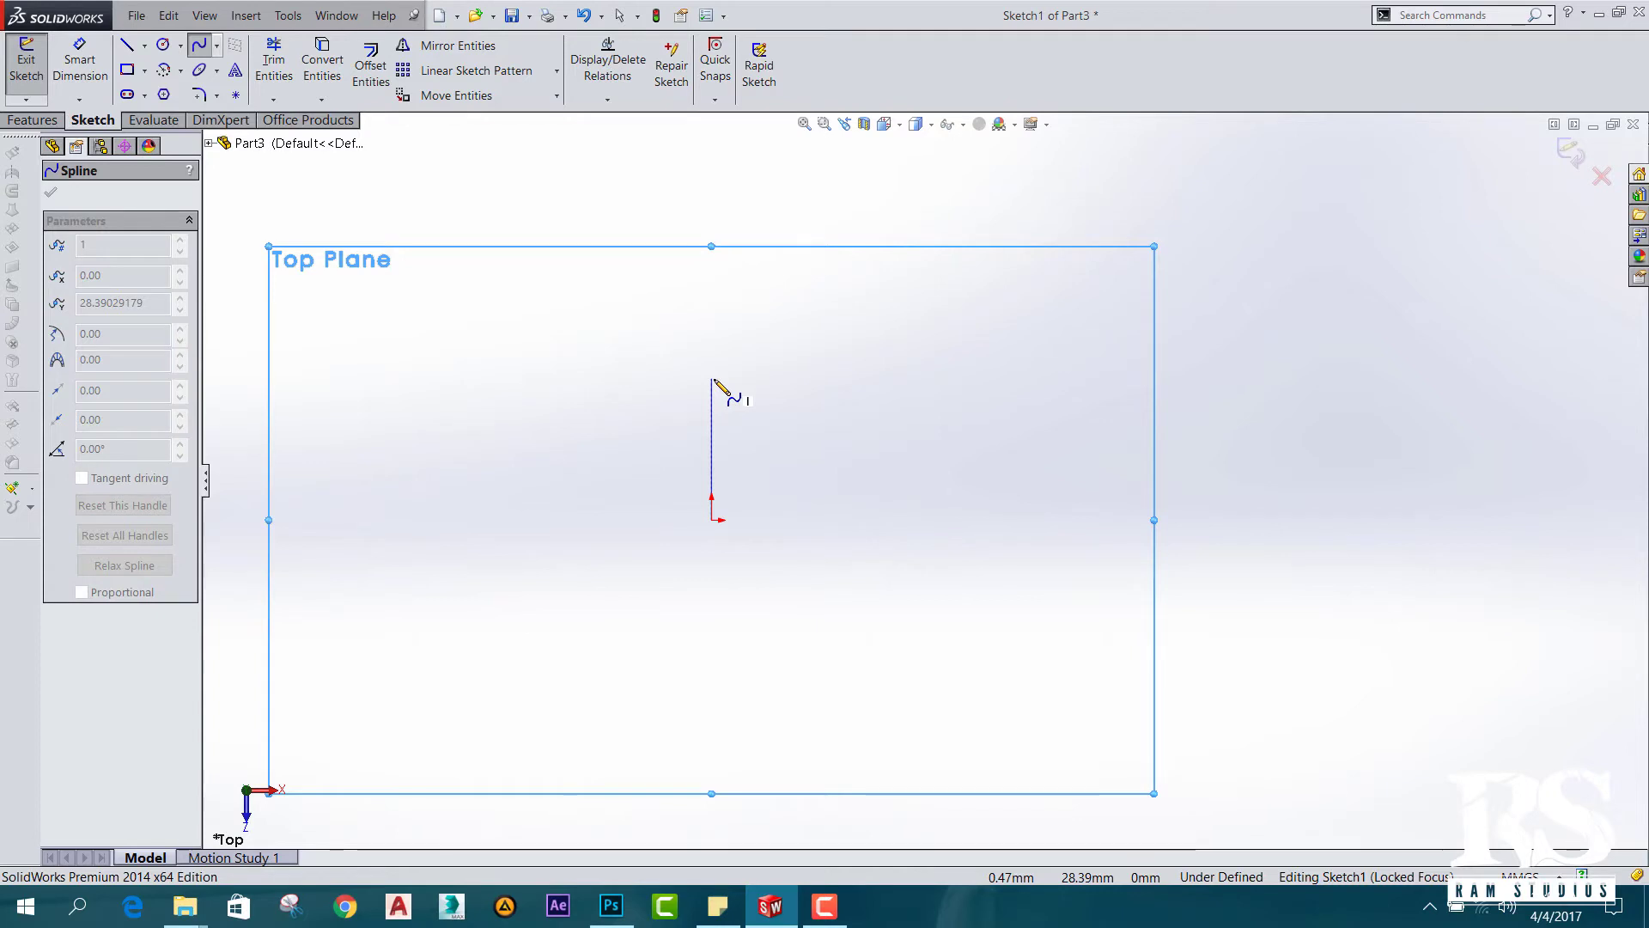
- Add five spline points arching up, dipping through the middle, looping right, and end the spline
{"action": "left_click", "coordinate": [712, 328]}
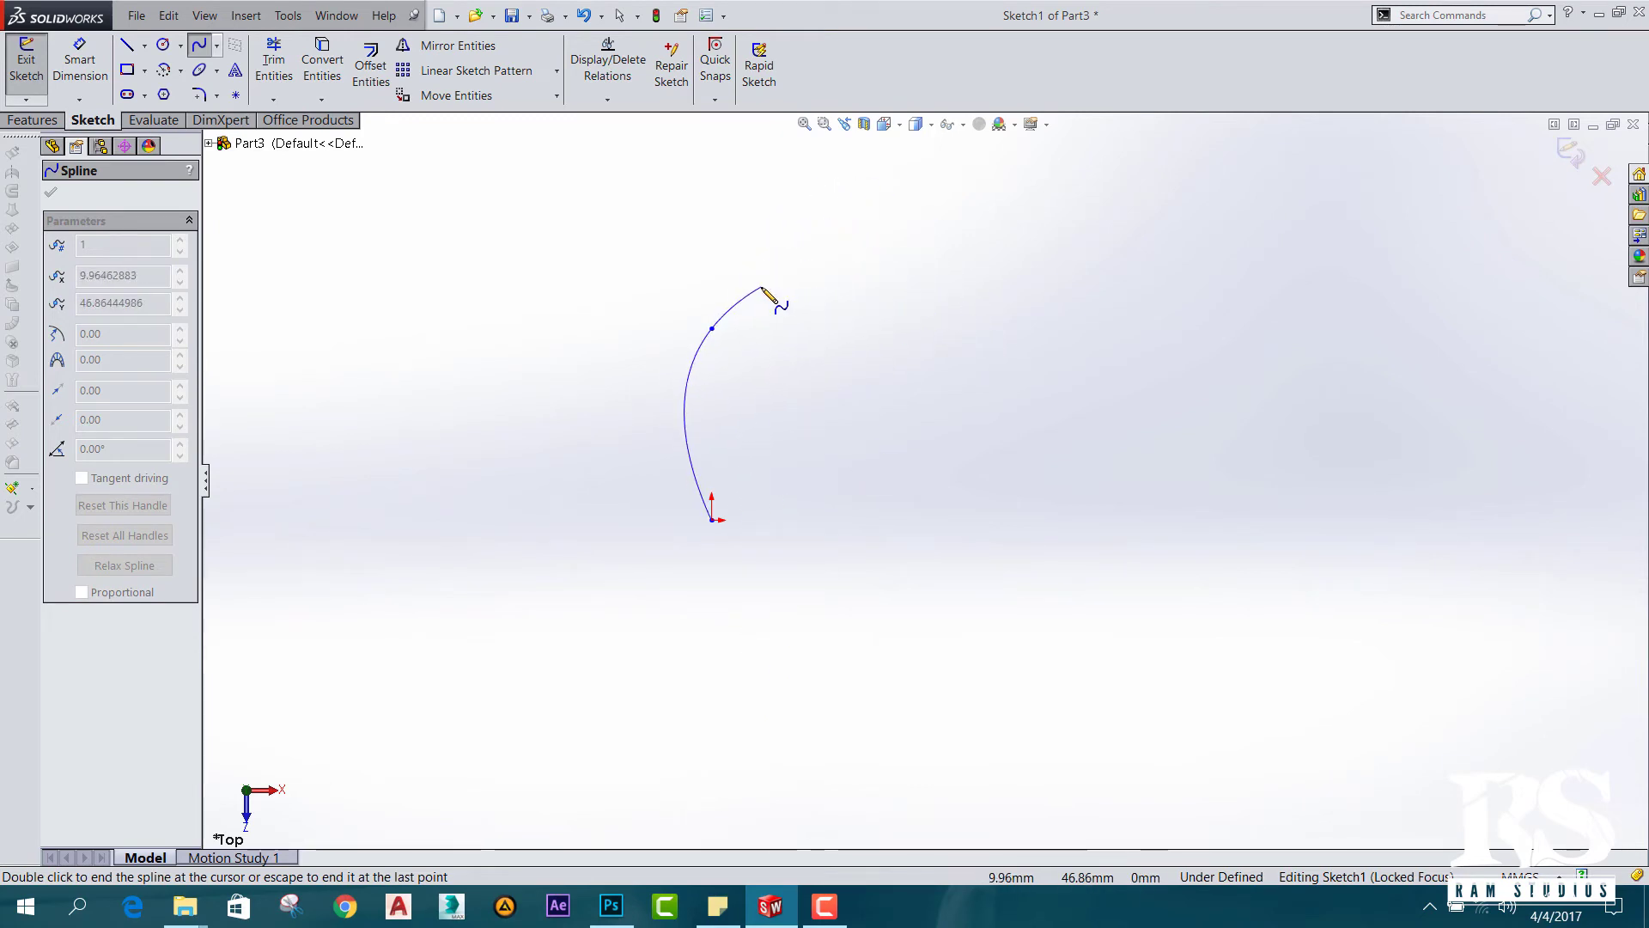
{"action": "left_click", "coordinate": [839, 269]}
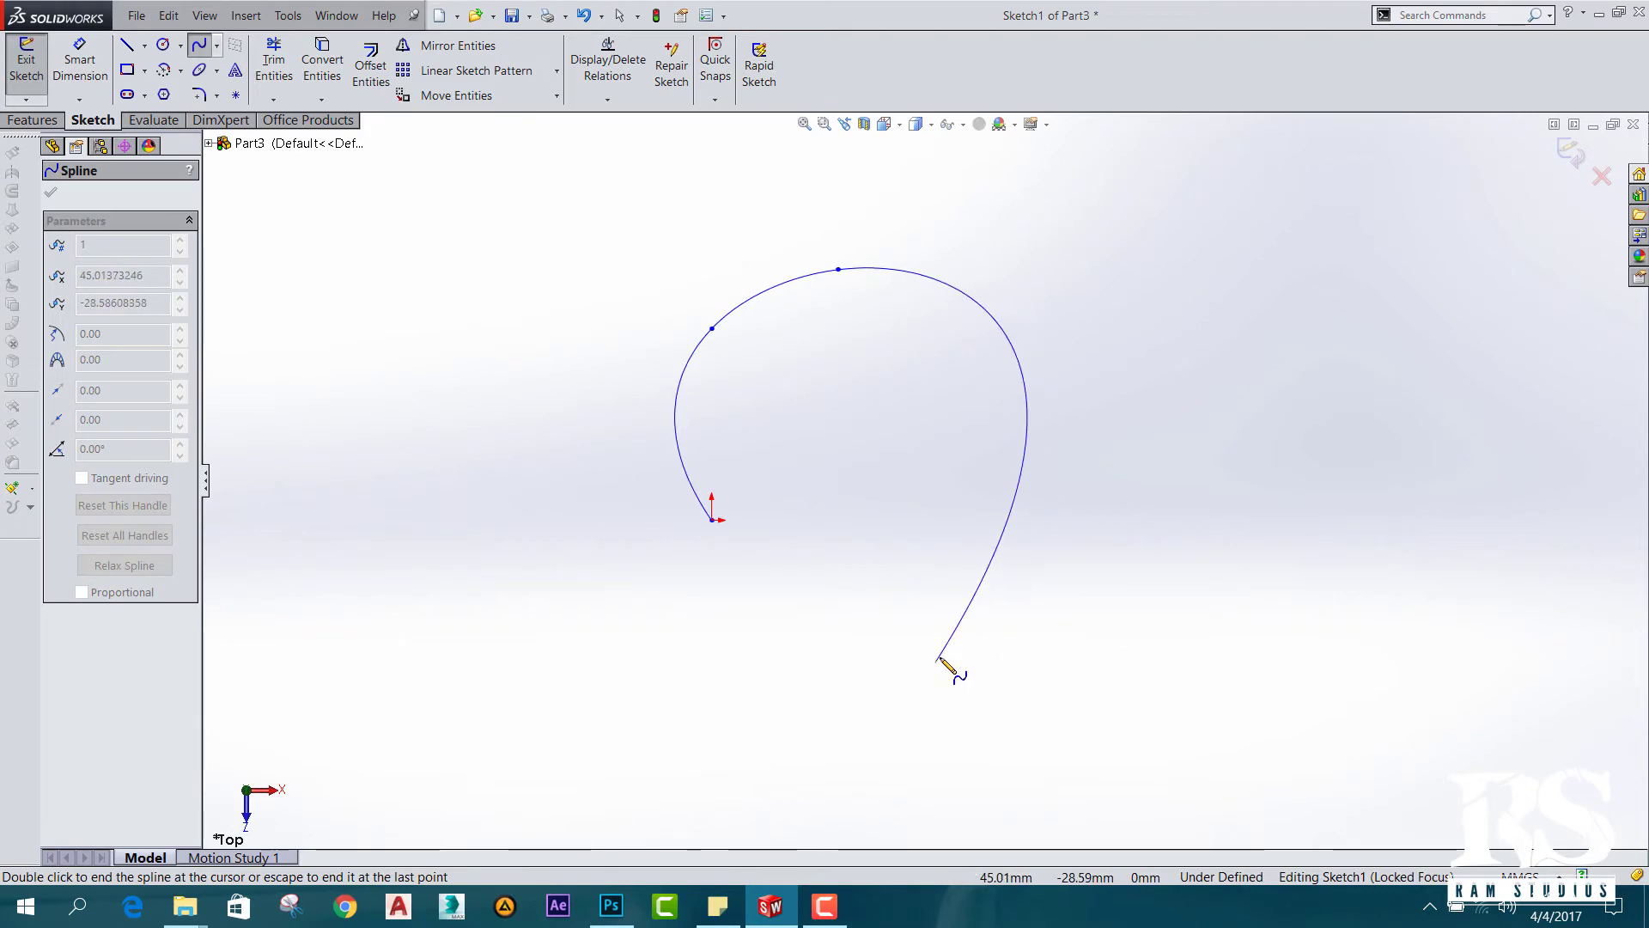
{"action": "left_click", "coordinate": [1027, 619]}
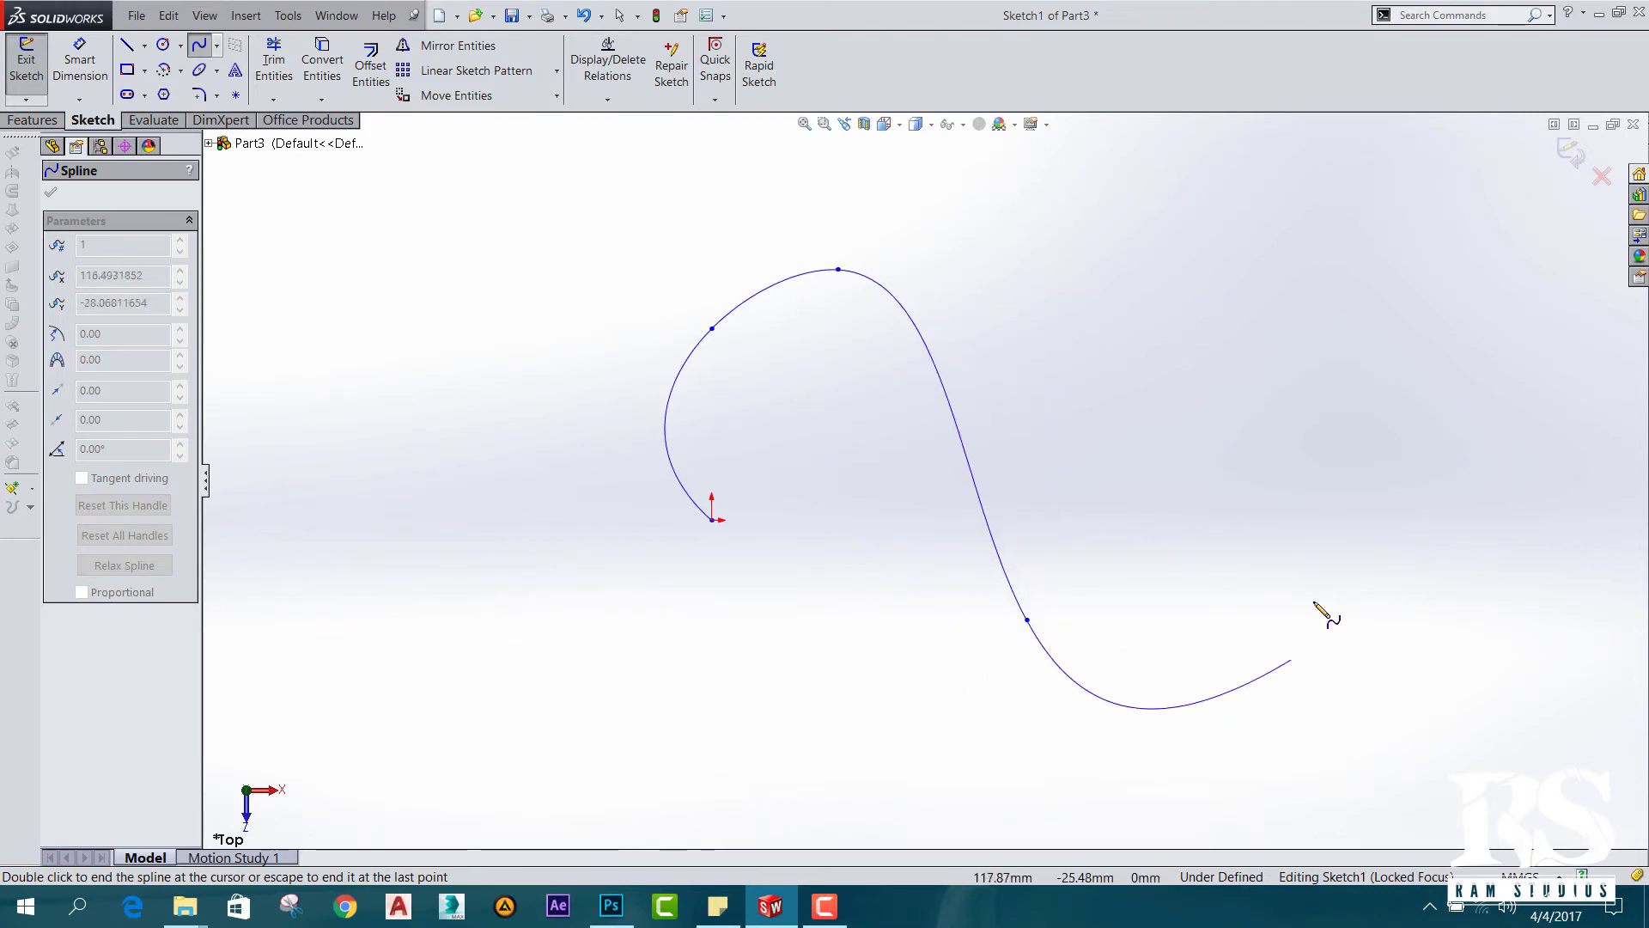
{"action": "left_click", "coordinate": [1352, 503]}
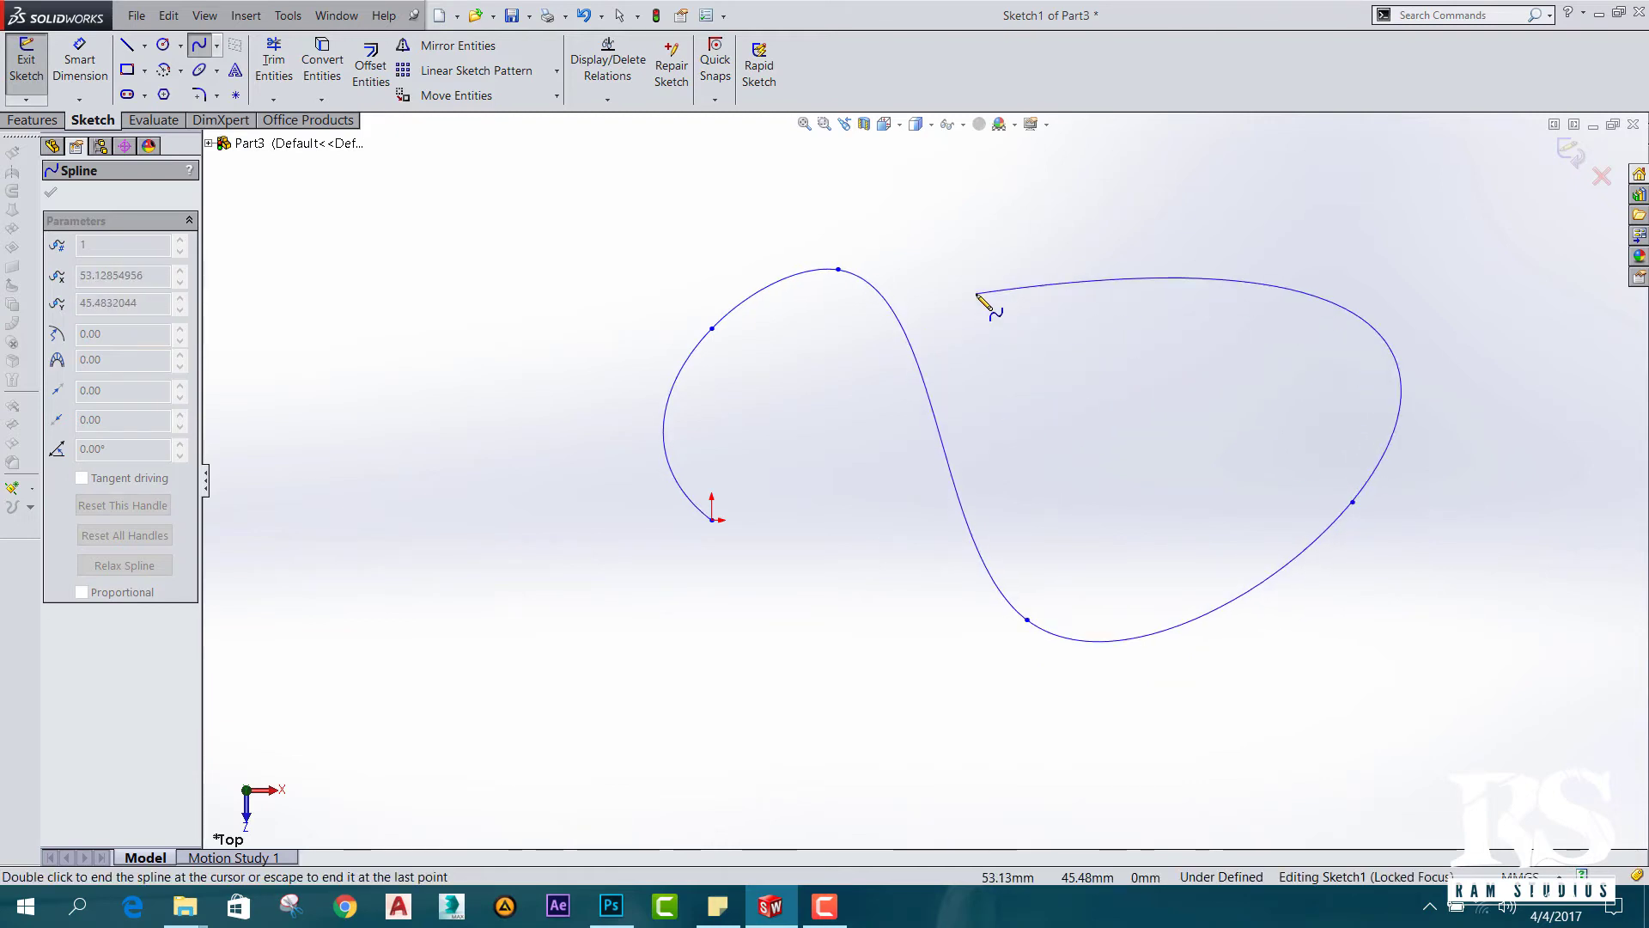
{"action": "left_click", "coordinate": [986, 337]}
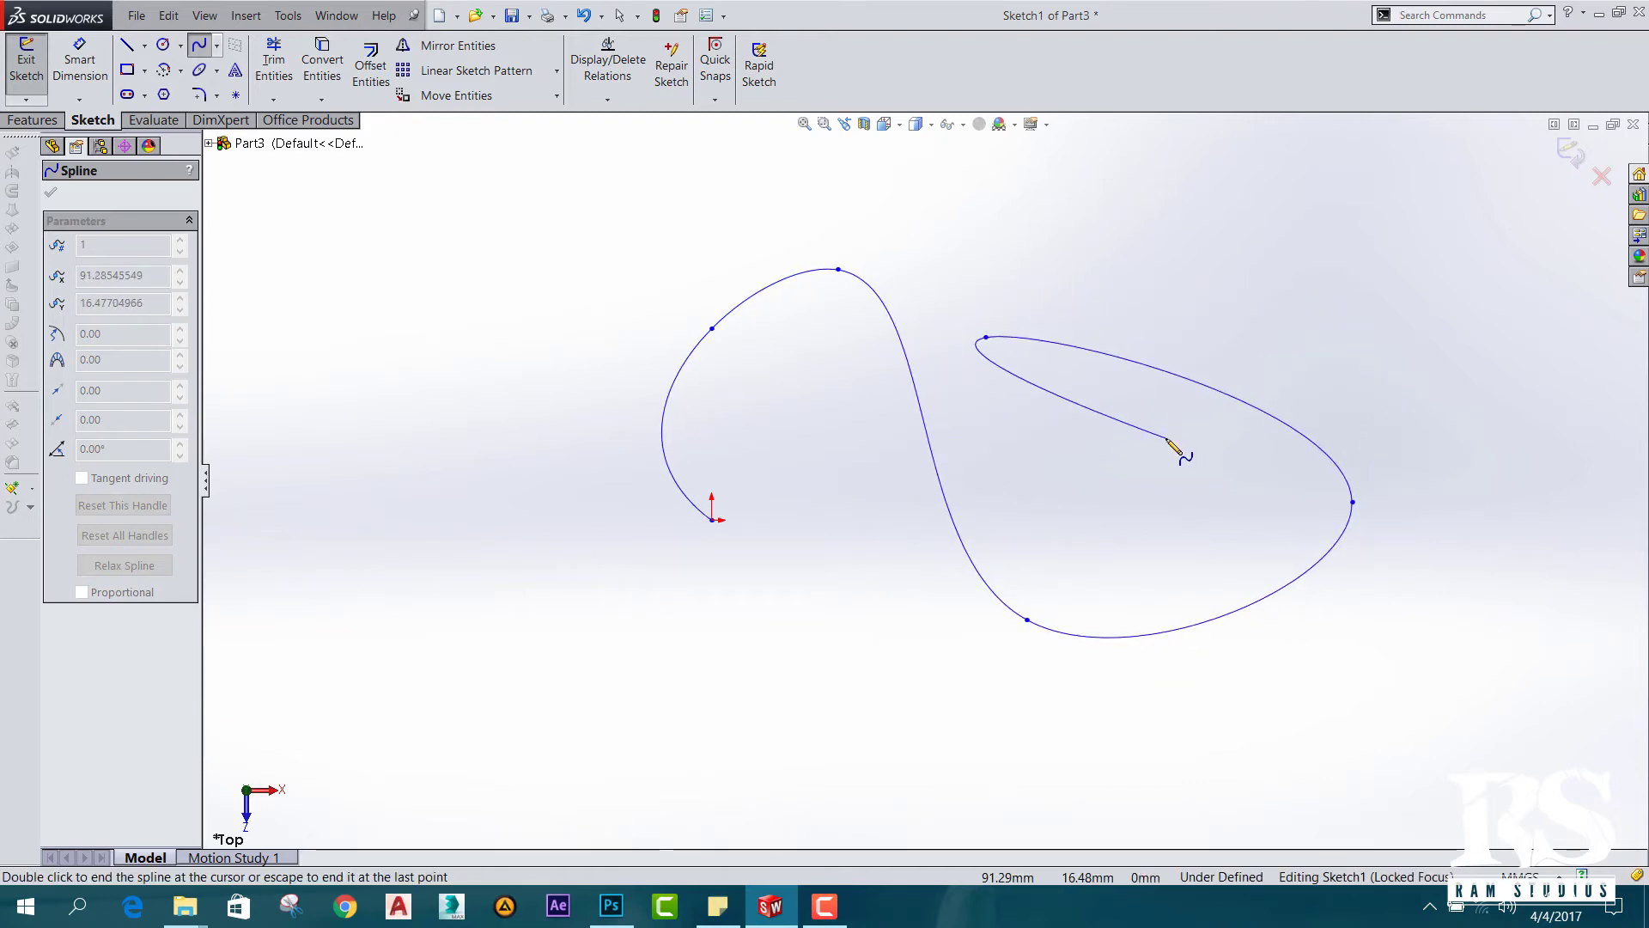
{"action": "key", "text": "Escape"}
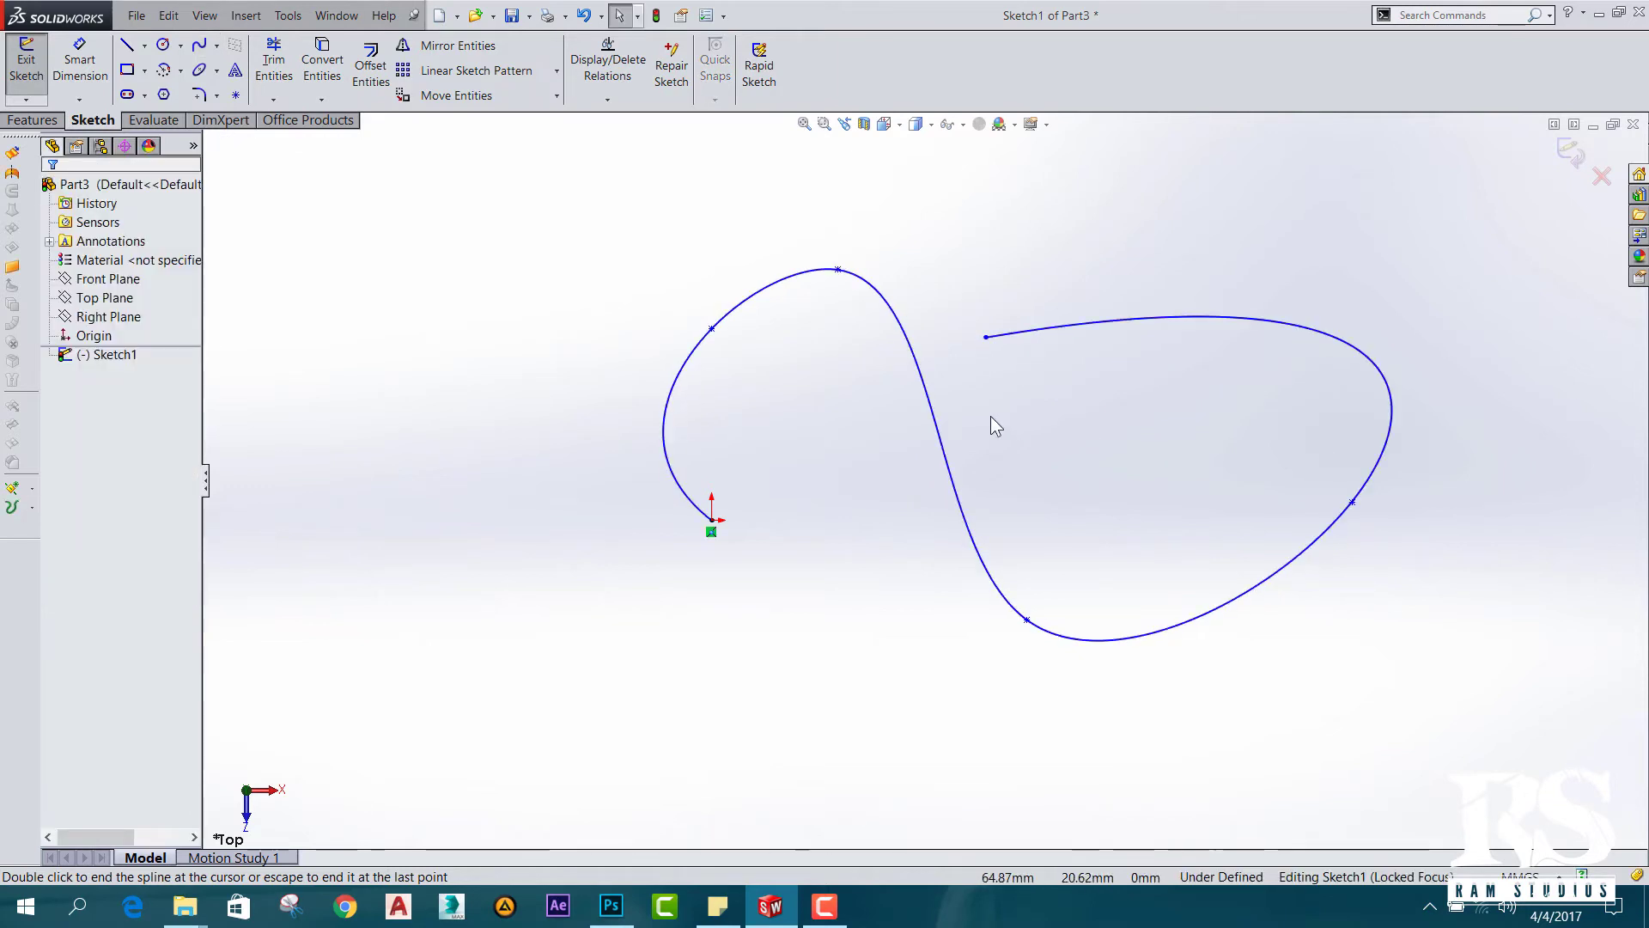
- Drag the origin tangent handle and arch points so the spline rises straight up, tangent 12.62°
{"action": "left_click", "coordinate": [711, 521]}
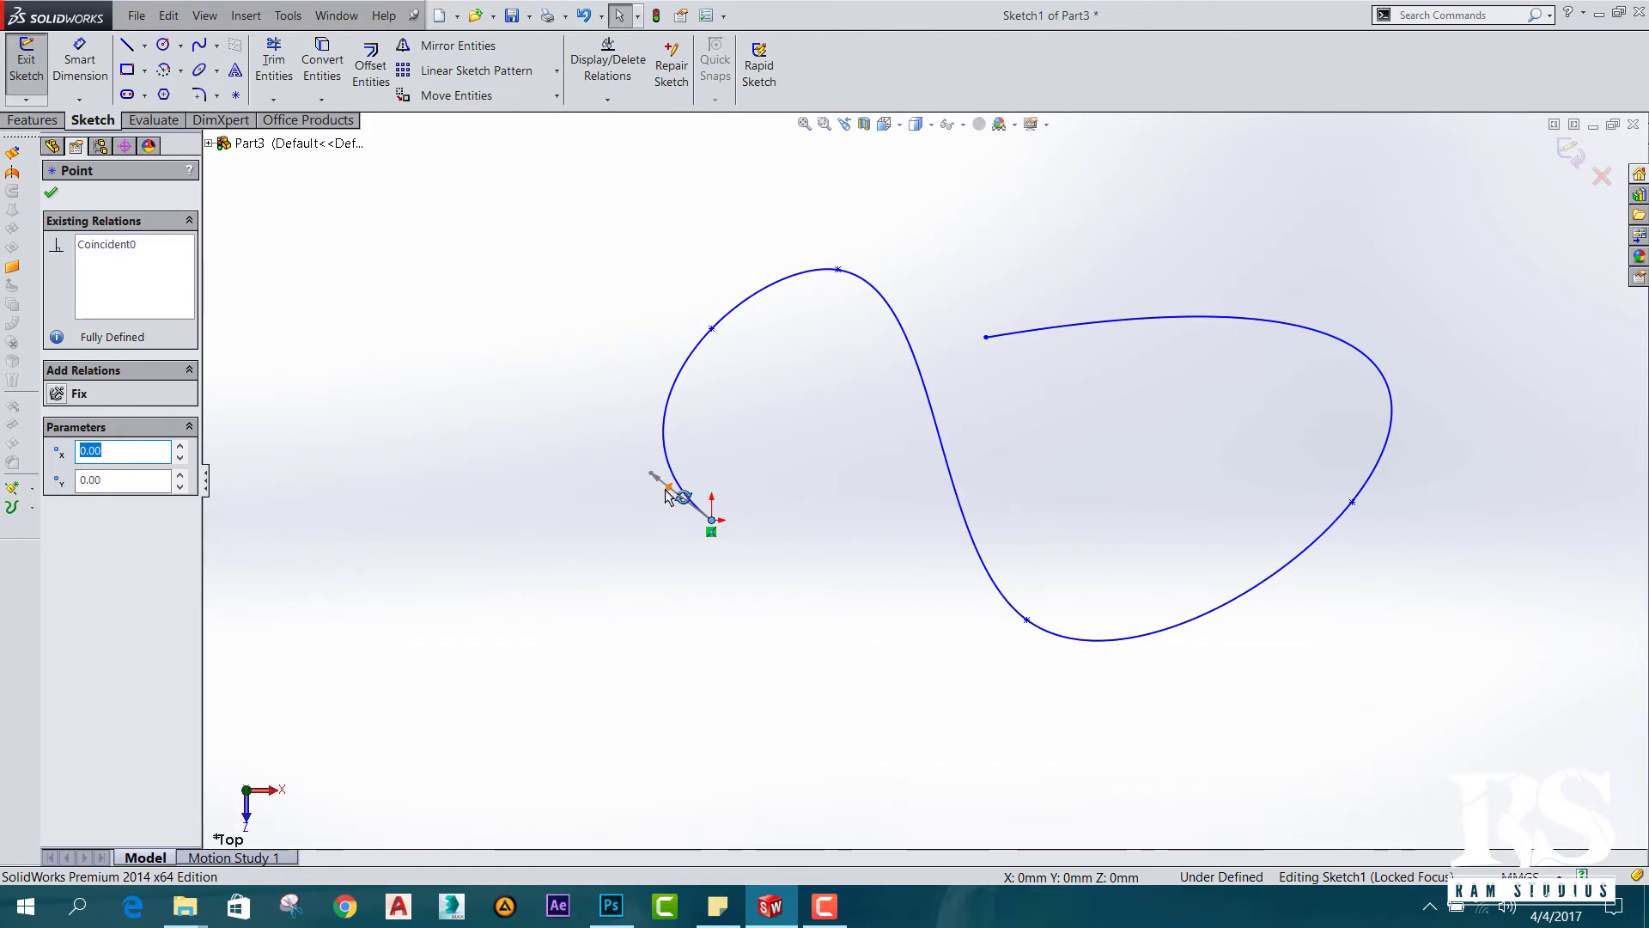
{"action": "left_click_drag", "start_coordinate": [673, 488], "coordinate": [714, 469]}
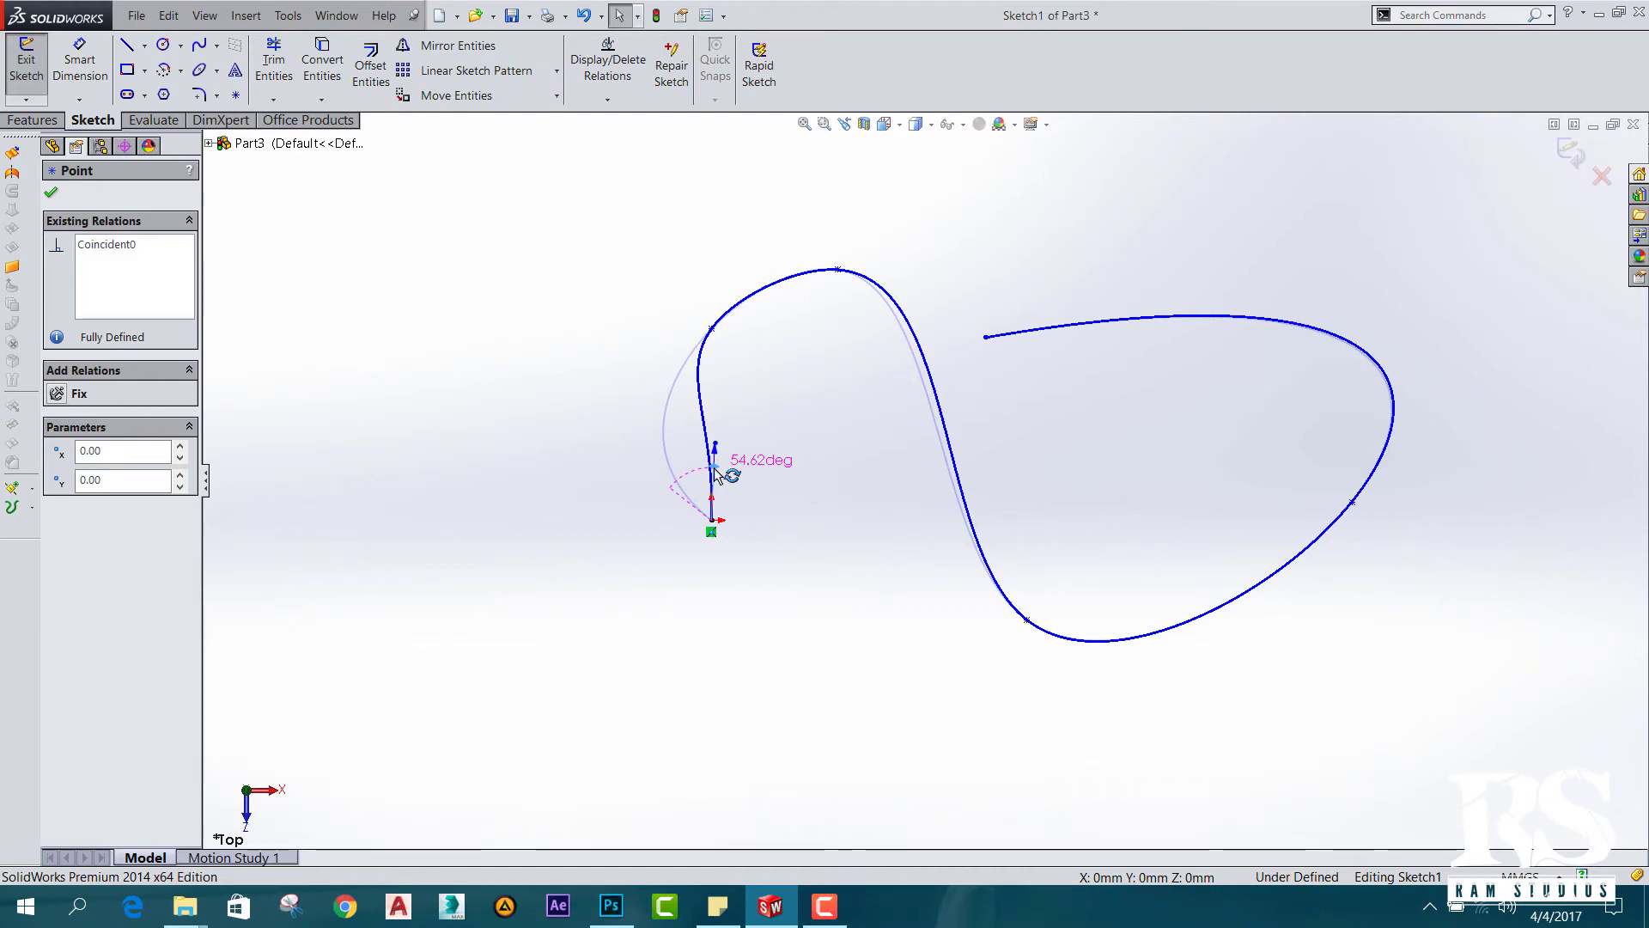
{"action": "left_click_drag", "start_coordinate": [714, 469], "coordinate": [714, 469]}
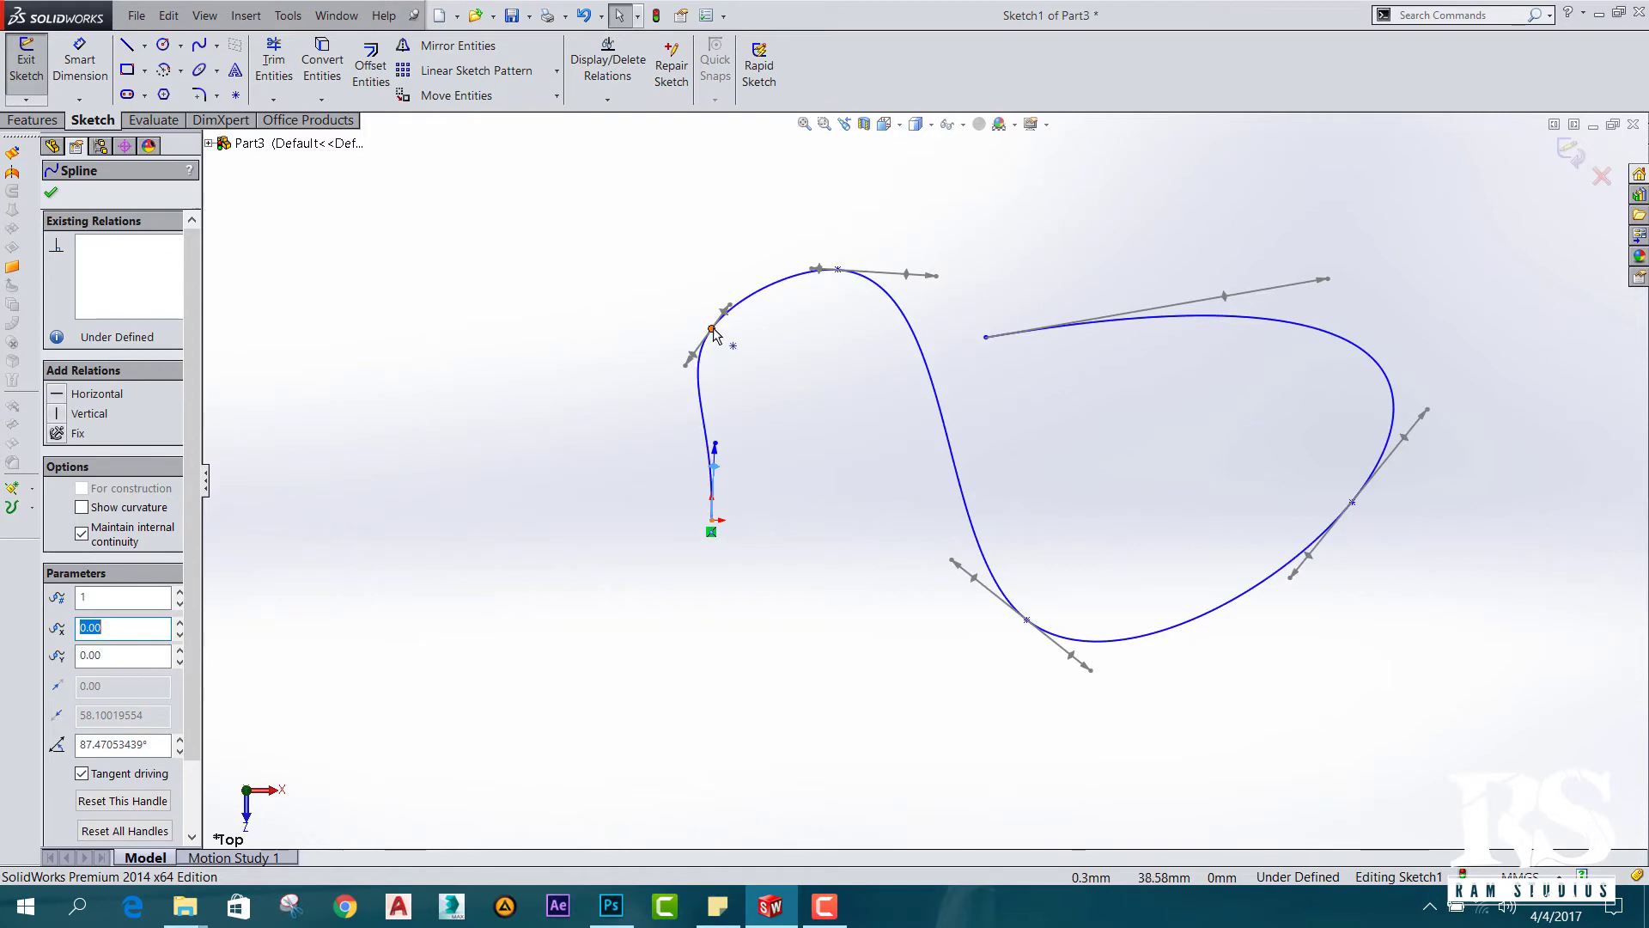
{"action": "mouse_move", "coordinate": [718, 328]}
{"action": "left_mouse_down"}
{"action": "mouse_move", "coordinate": [720, 299]}
{"action": "mouse_move", "coordinate": [754, 294]}
{"action": "mouse_move", "coordinate": [773, 314]}
{"action": "mouse_move", "coordinate": [762, 303]}
{"action": "left_mouse_up"}
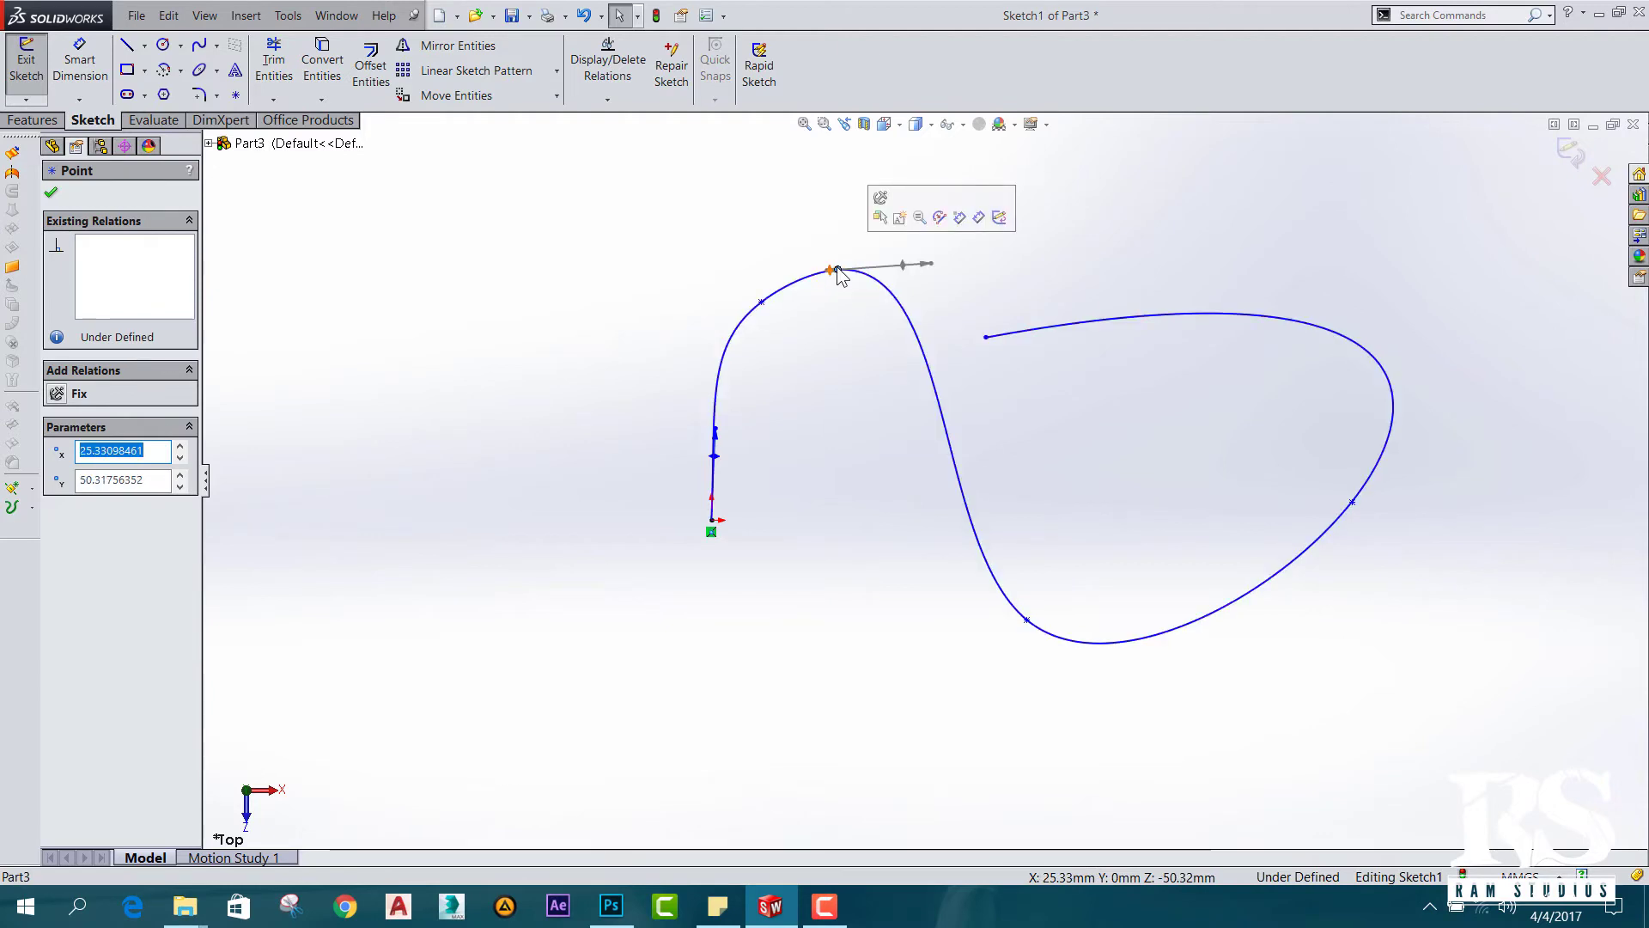
{"action": "left_click_drag", "start_coordinate": [837, 268], "coordinate": [831, 262]}
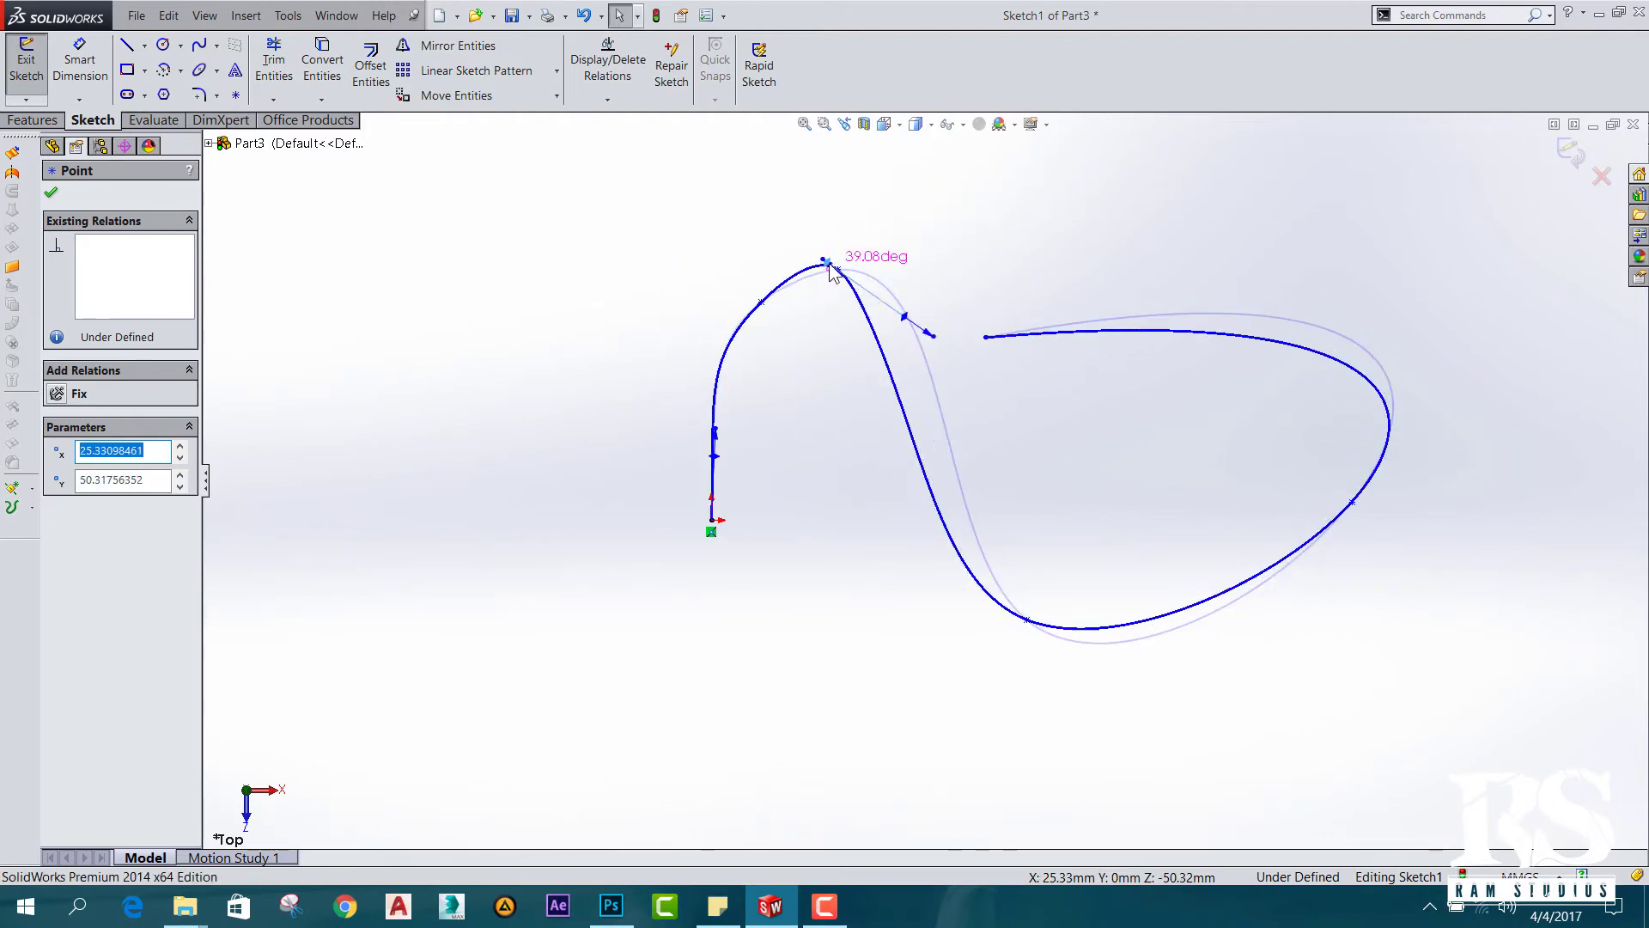
{"action": "left_click_drag", "start_coordinate": [827, 281], "coordinate": [896, 256]}
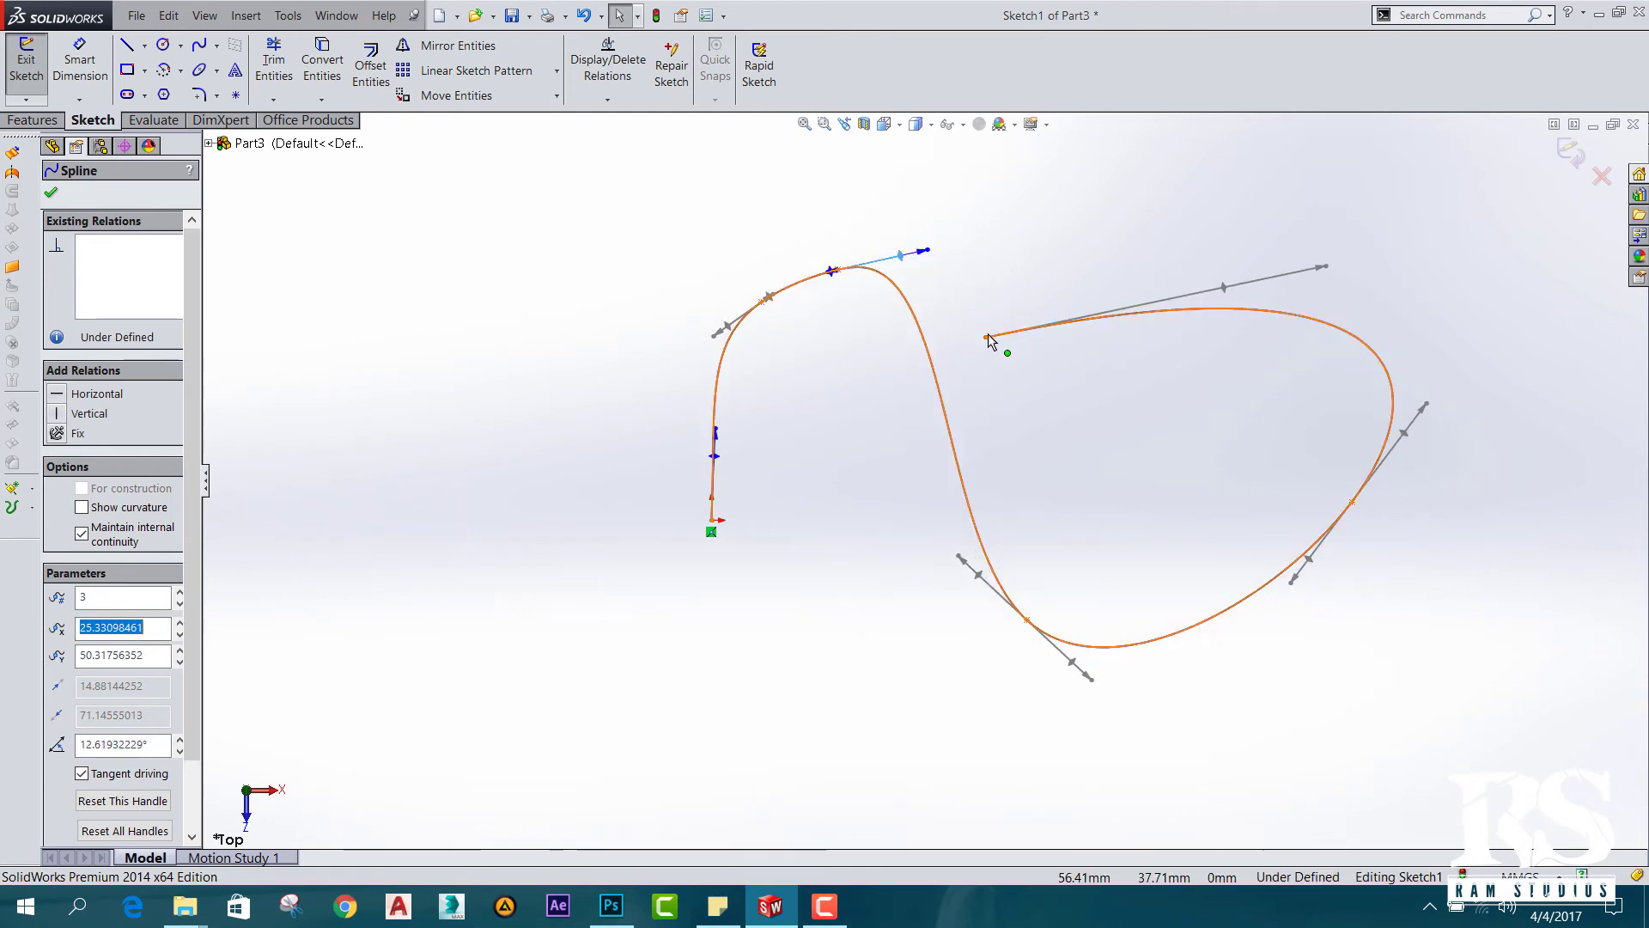
- Accept the spline, exit Sketch1, and start a Front Plane sketch viewed Normal To
{"action": "left_click", "coordinate": [51, 196]}
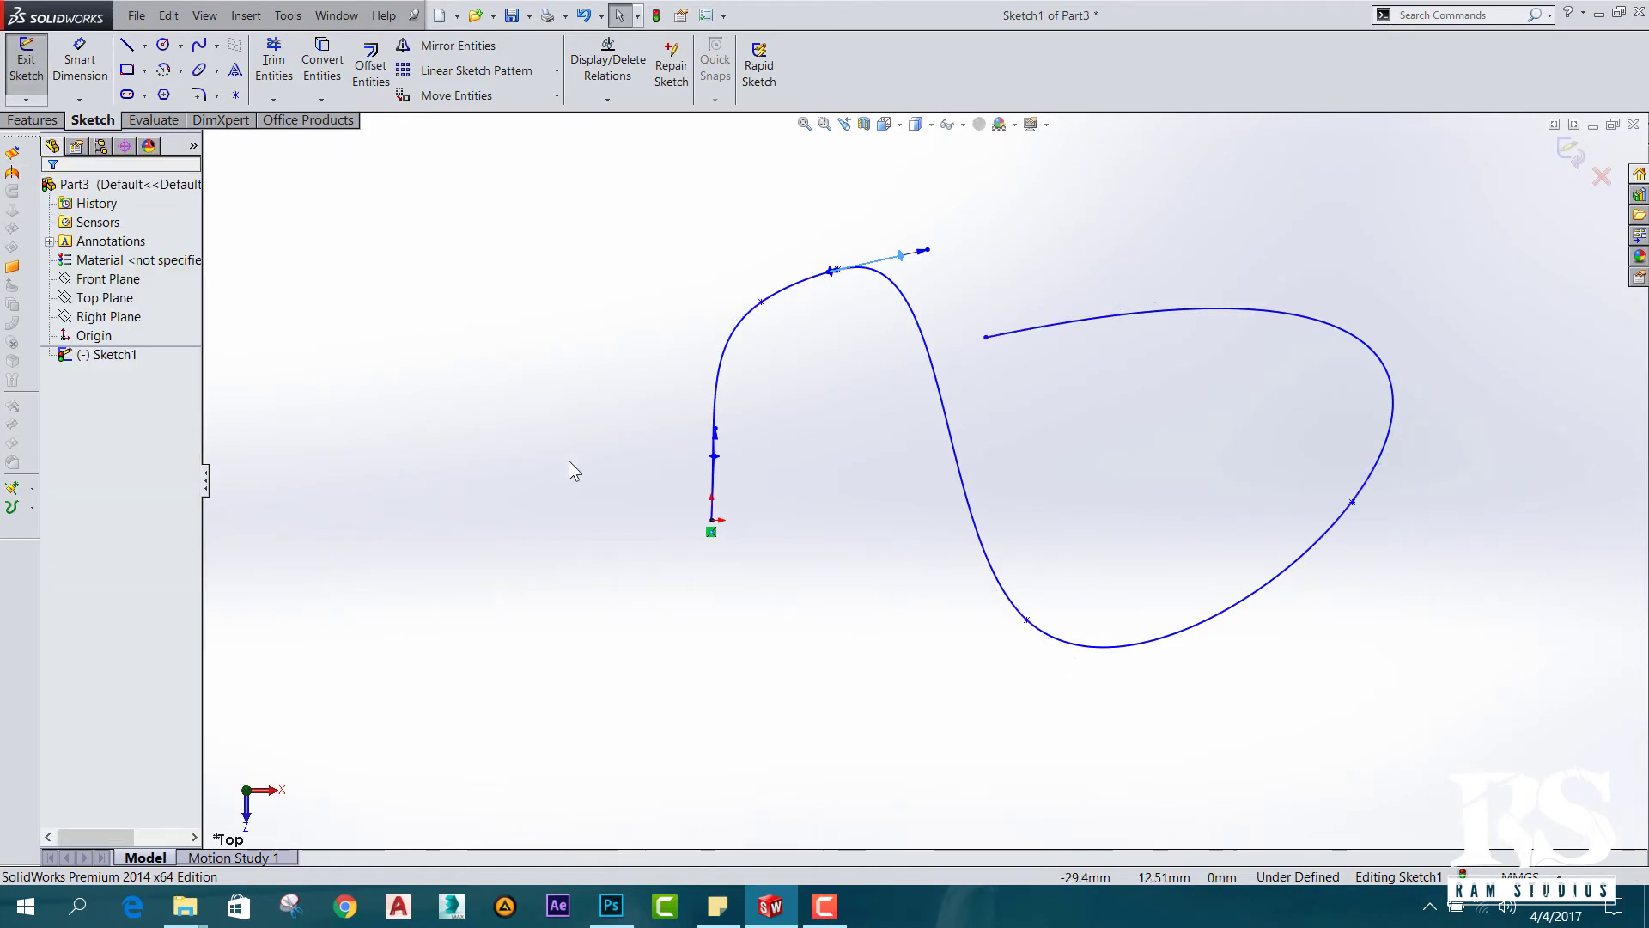
{"action": "left_click", "coordinate": [107, 279]}
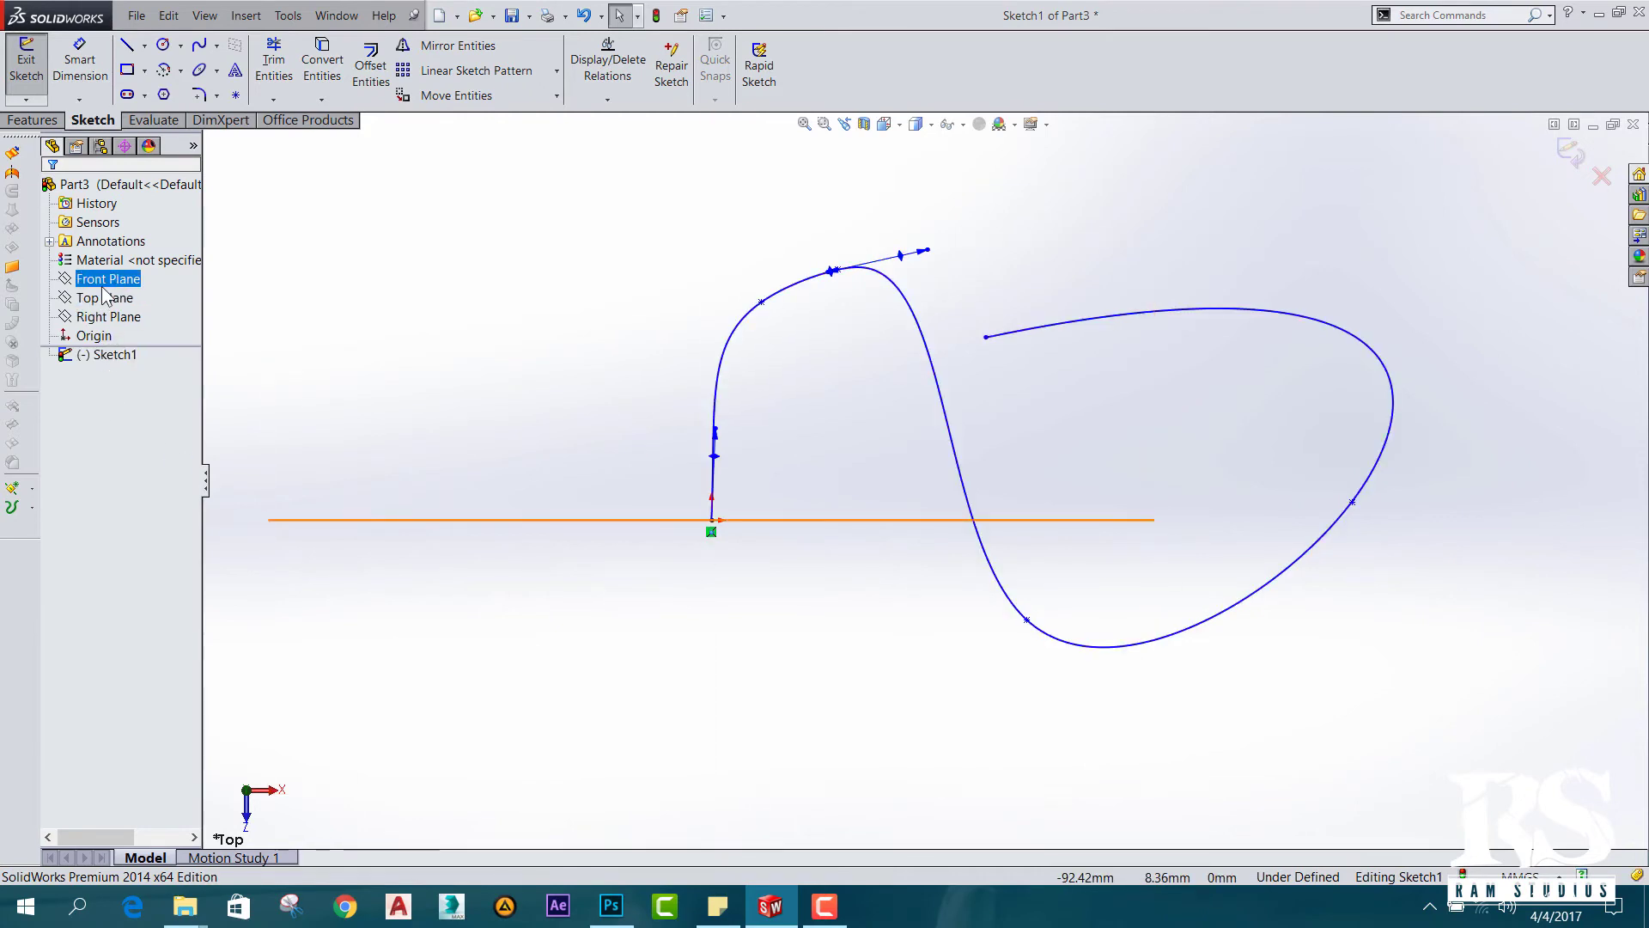
{"action": "left_click", "coordinate": [26, 65]}
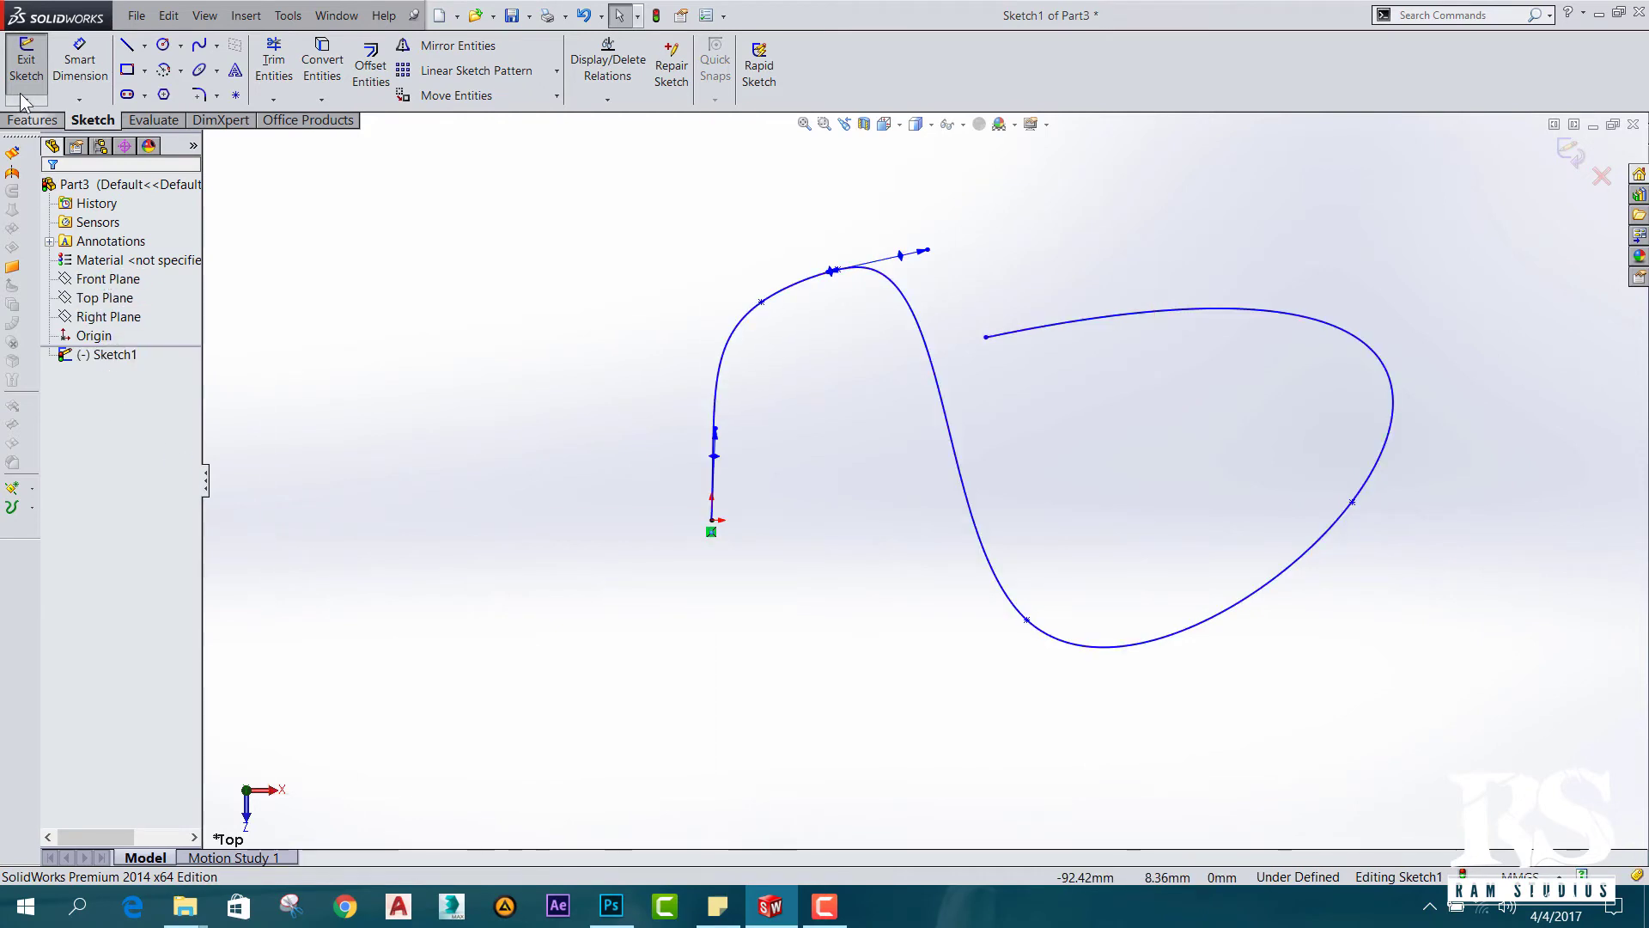
{"action": "left_click", "coordinate": [114, 283]}
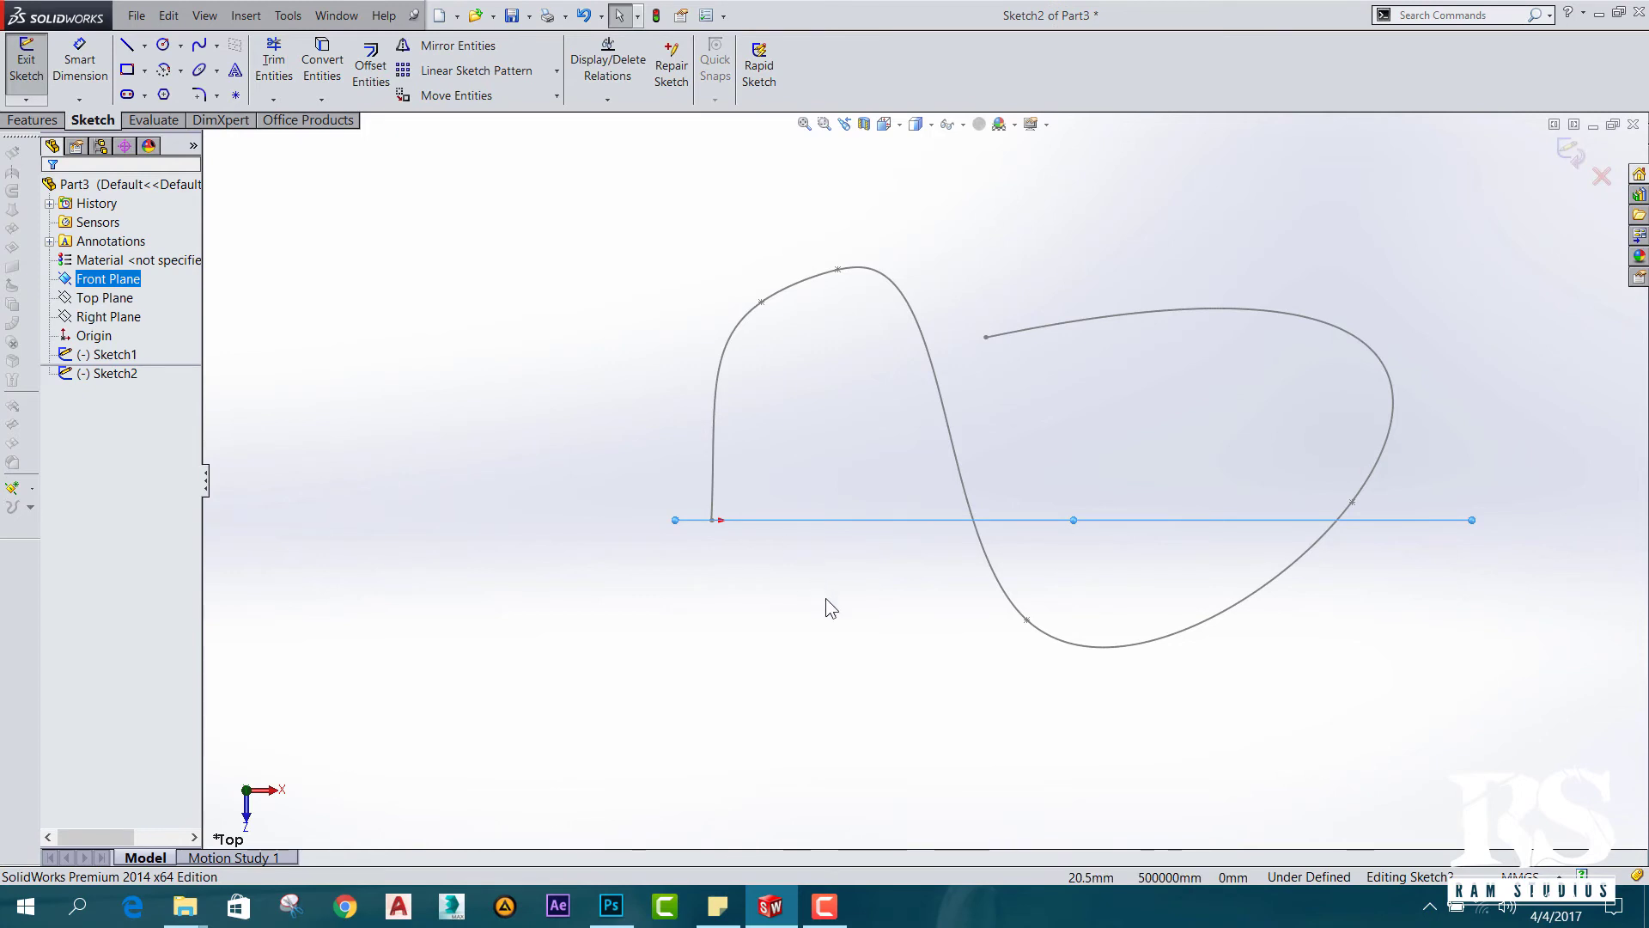
{"action": "key", "text": "space"}
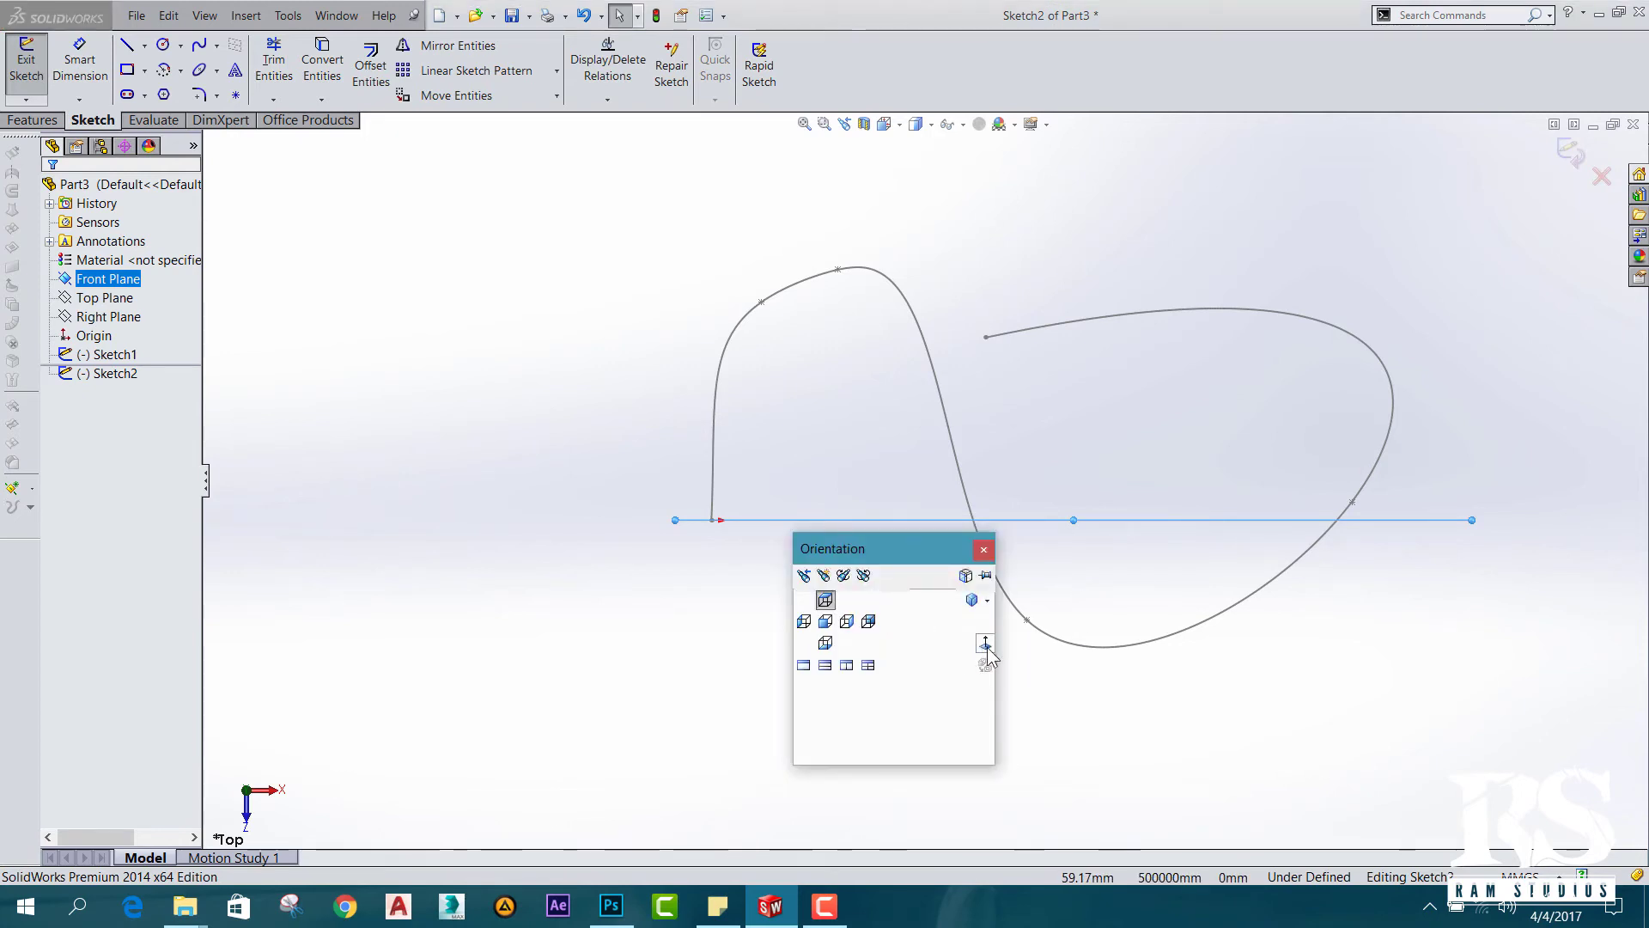
{"action": "left_click", "coordinate": [981, 651]}
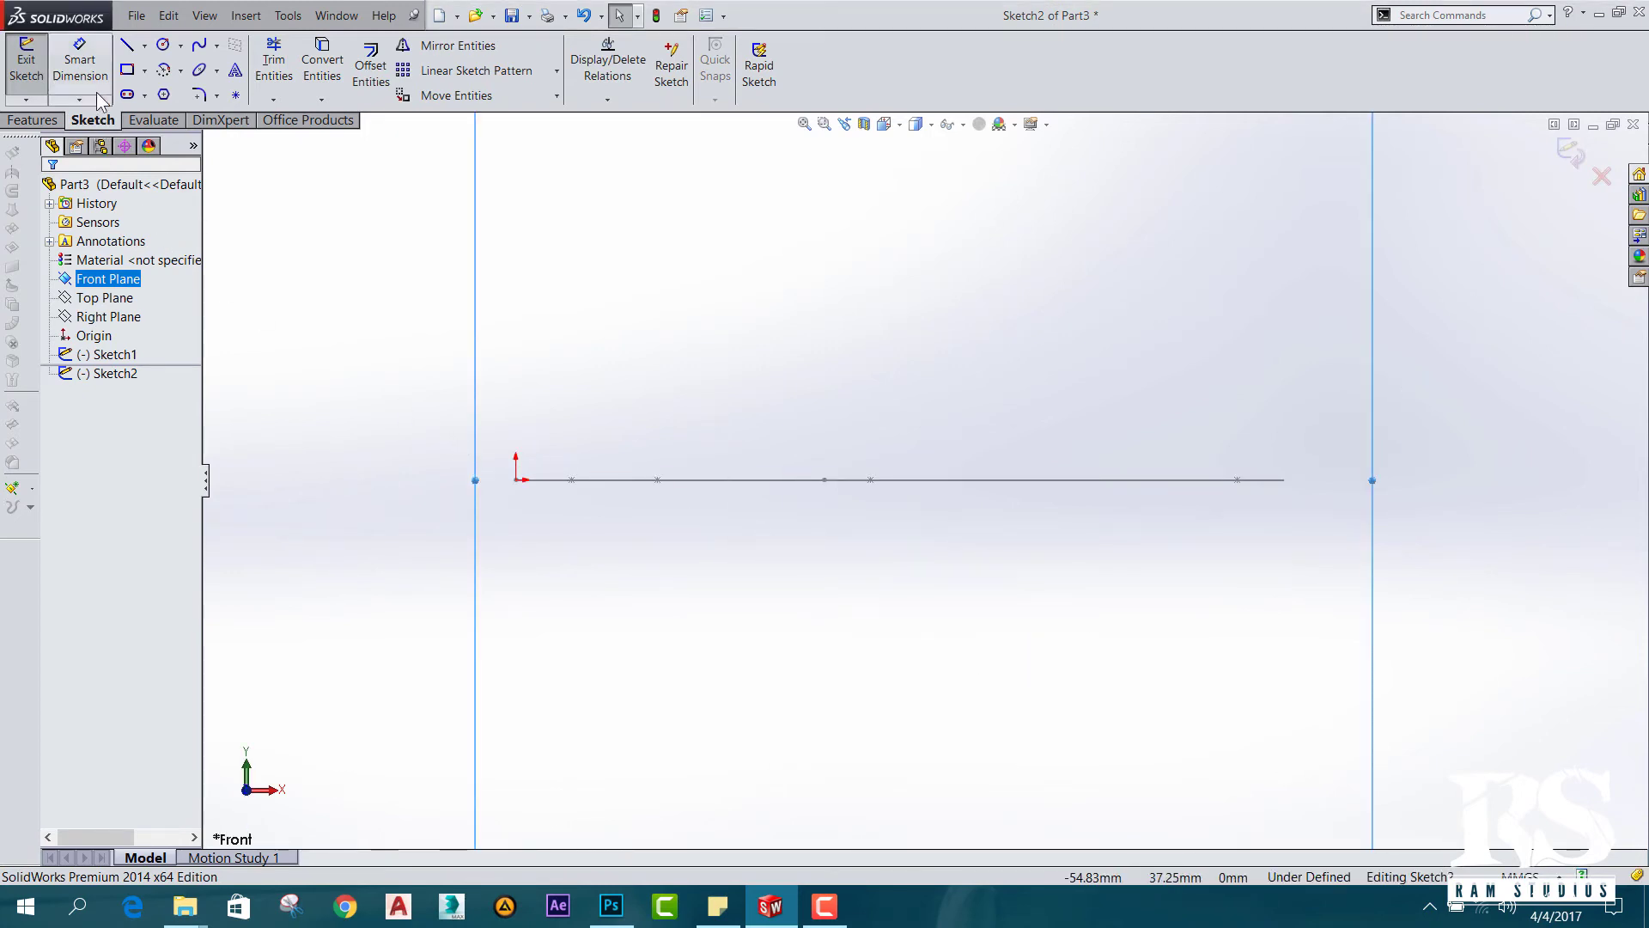
- Draw a radius 2.92 circle at the origin, exit Sketch2, and orbit to see the path
{"action": "left_click", "coordinate": [165, 49]}
{"action": "left_click", "coordinate": [515, 479]}
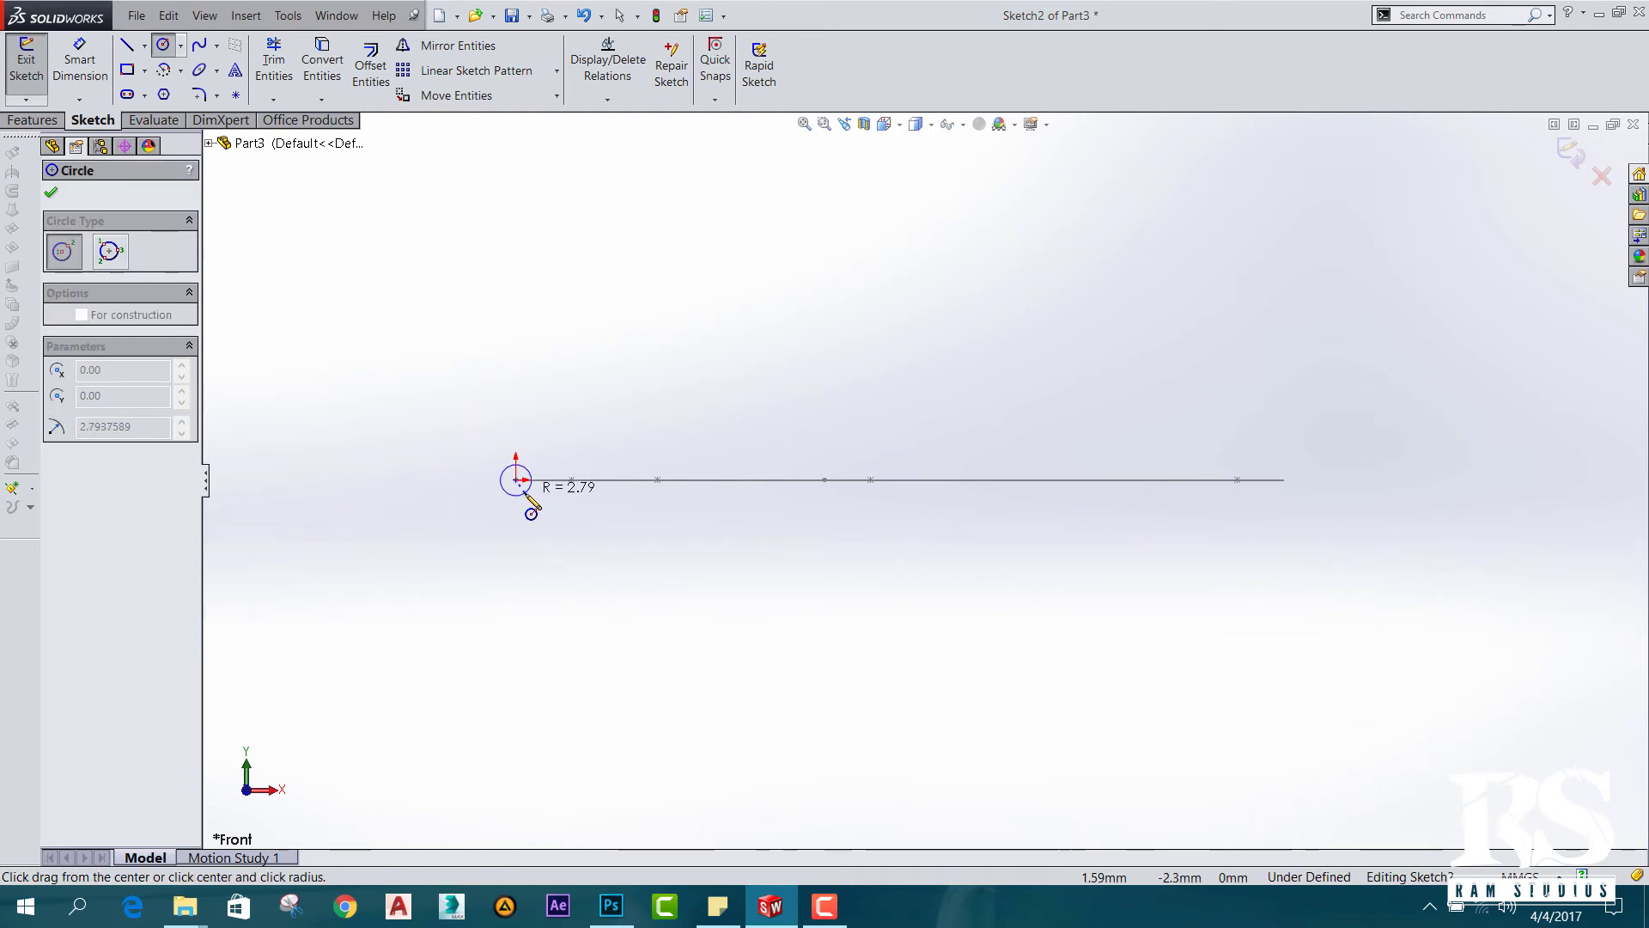
{"action": "left_click", "coordinate": [532, 509]}
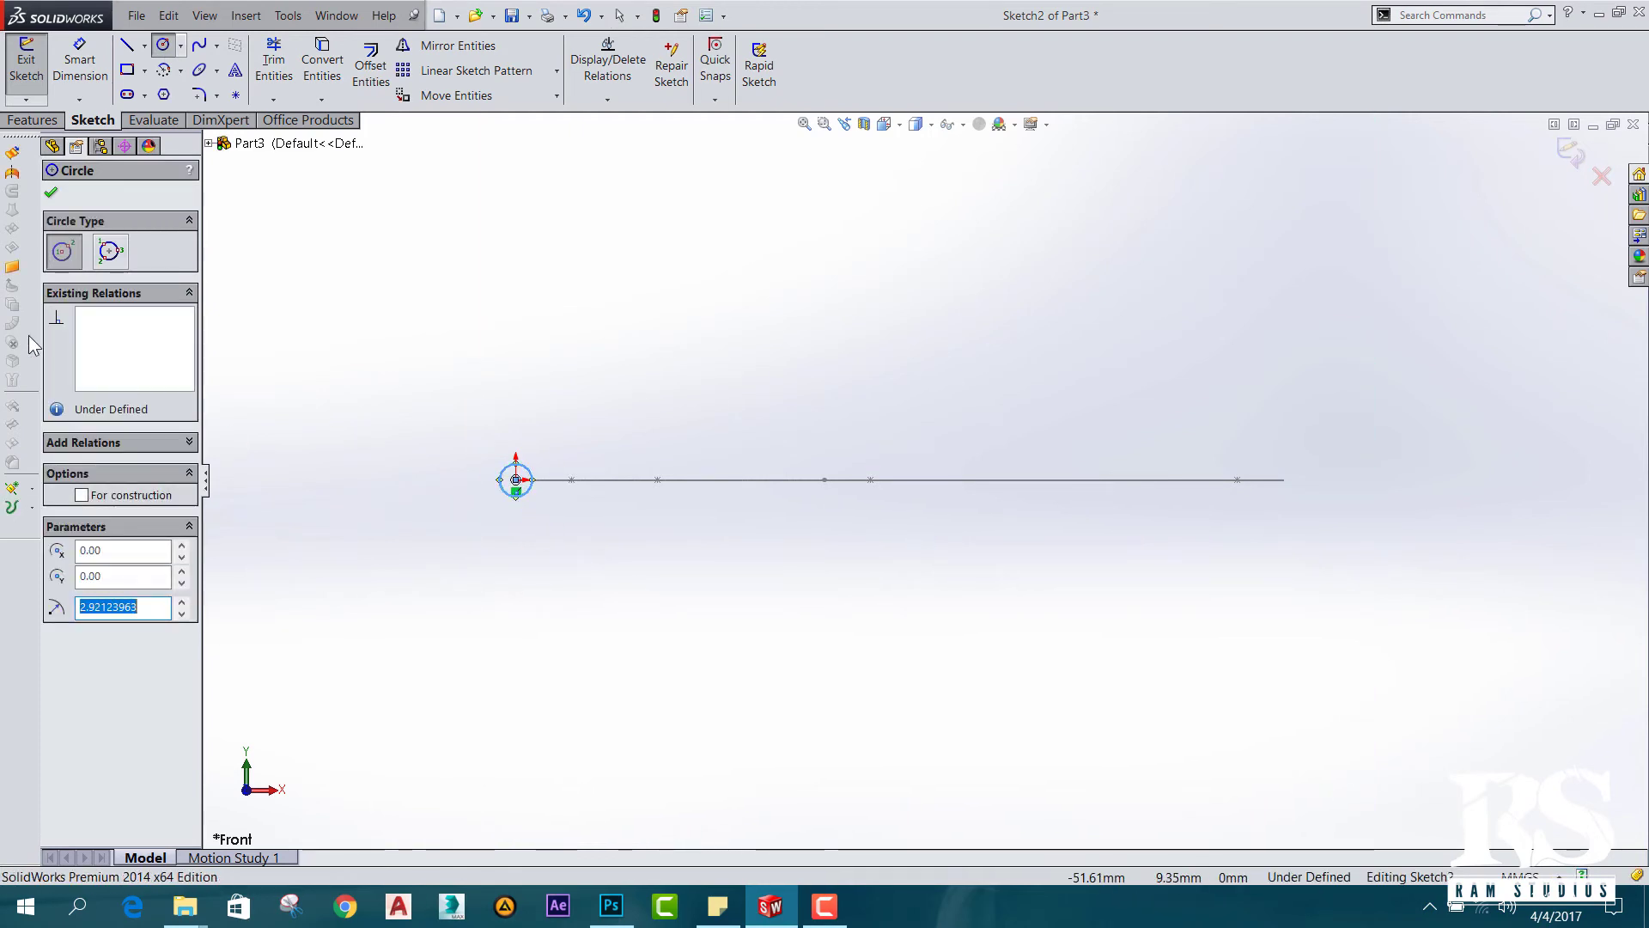
{"action": "left_click", "coordinate": [50, 193]}
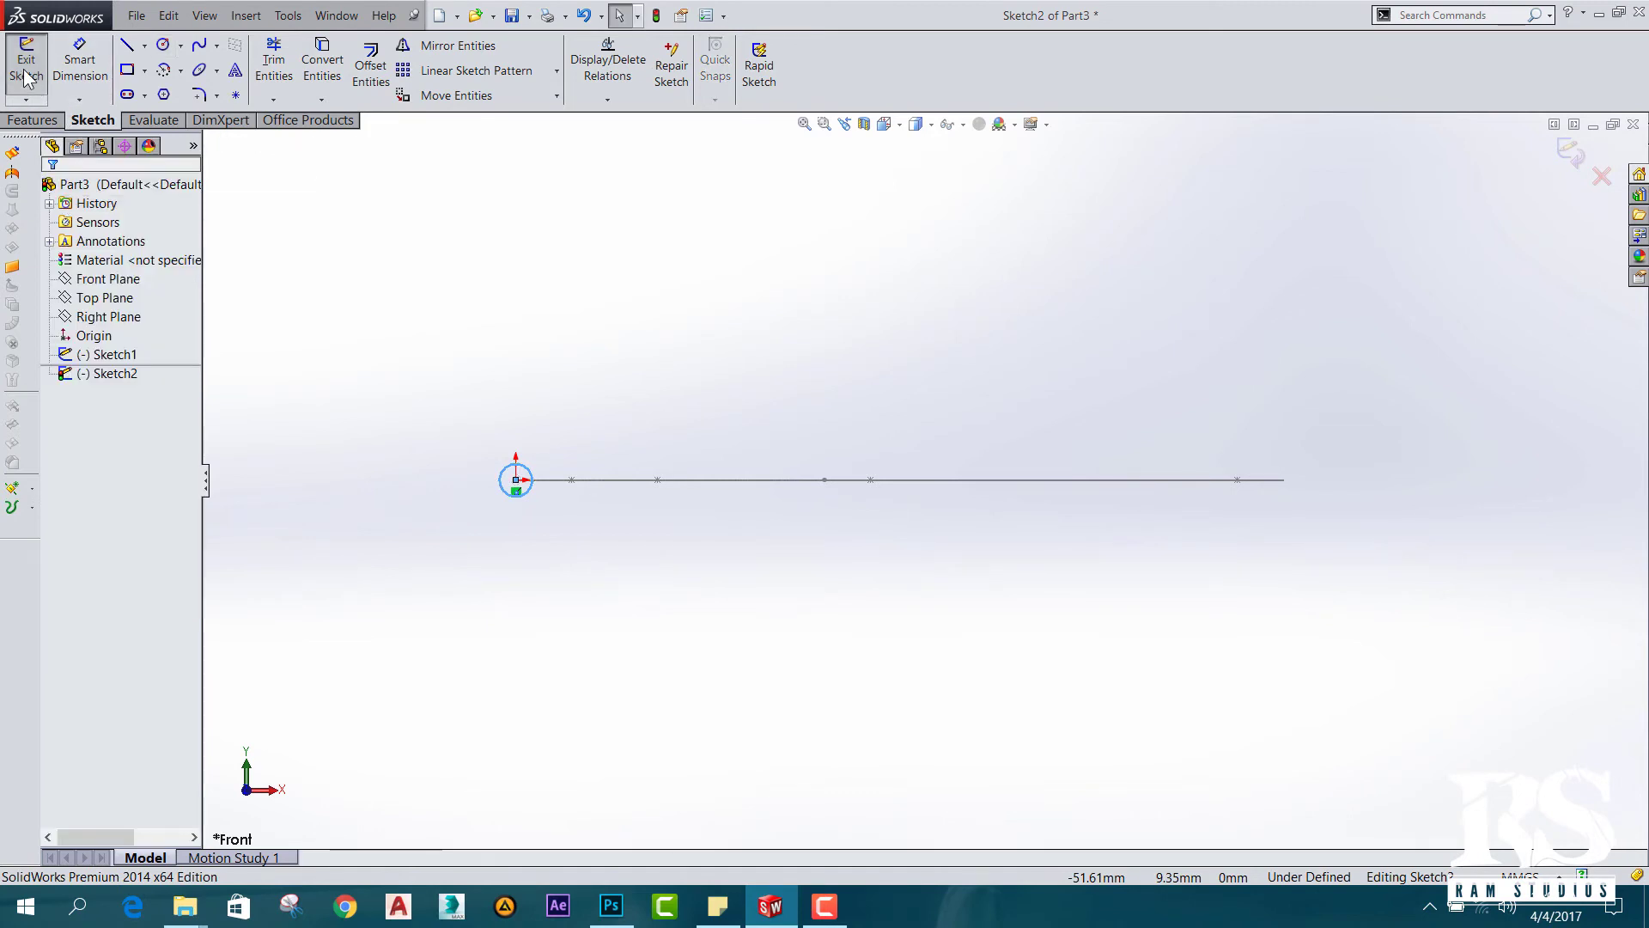
{"action": "left_click", "coordinate": [26, 60]}
{"action": "left_click", "coordinate": [649, 405]}
{"action": "middle_click_drag", "start_coordinate": [649, 405], "coordinate": [731, 582]}
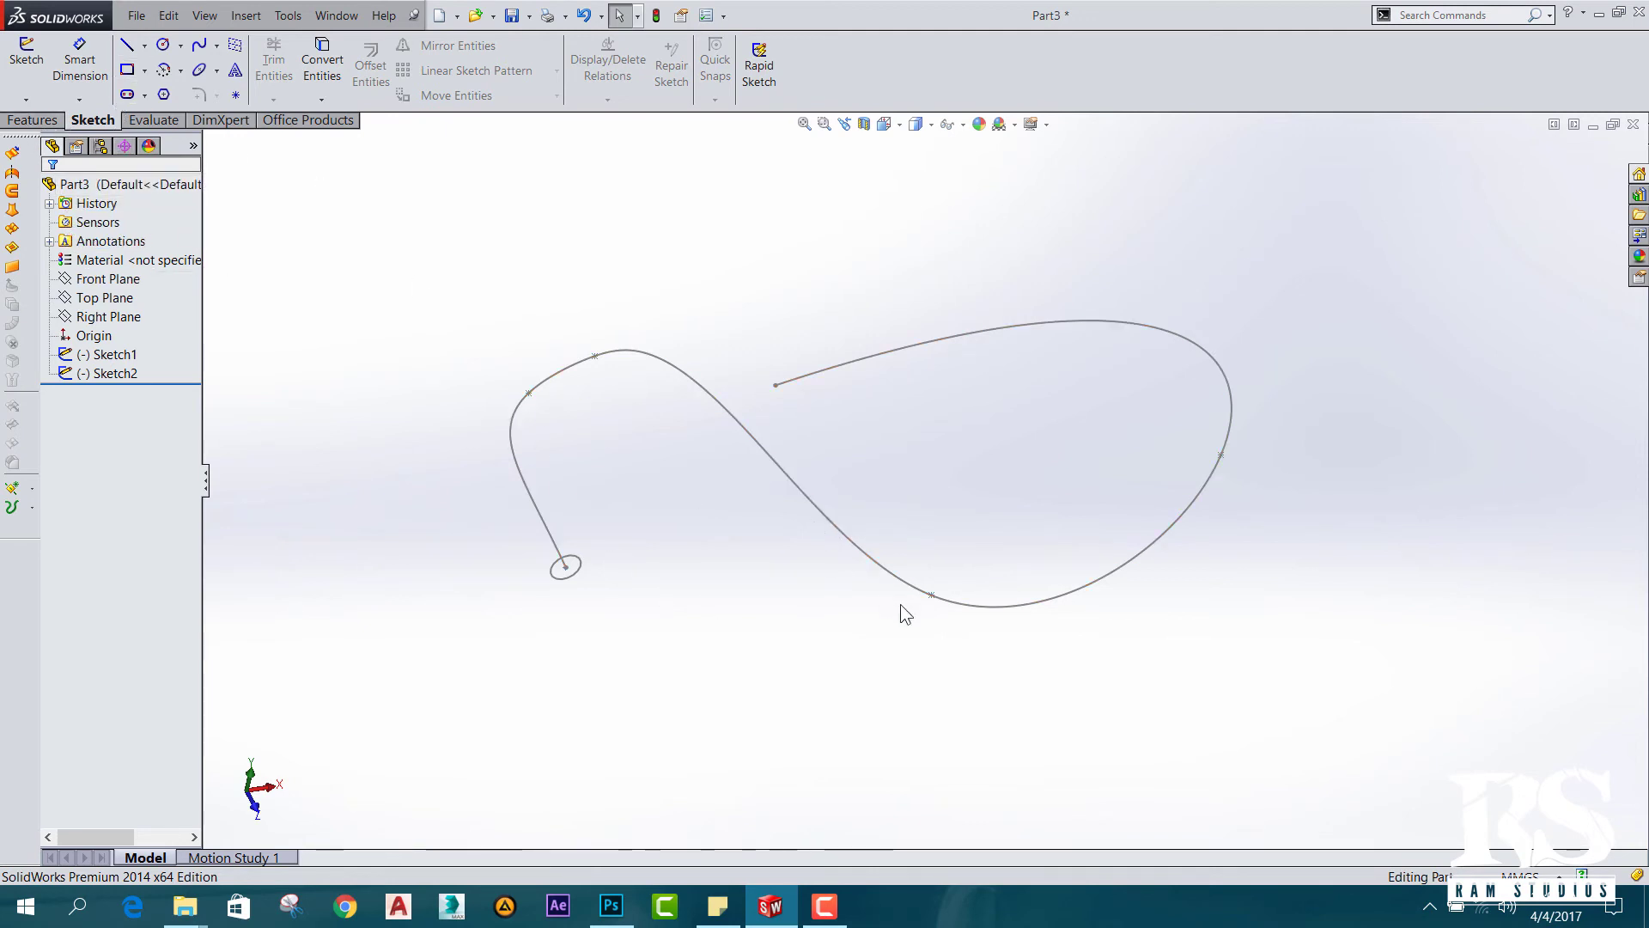
- Sweep the Sketch2 circle along the Sketch1 spline to create Sweep1 as a solid tube
{"action": "left_click", "coordinate": [57, 121]}
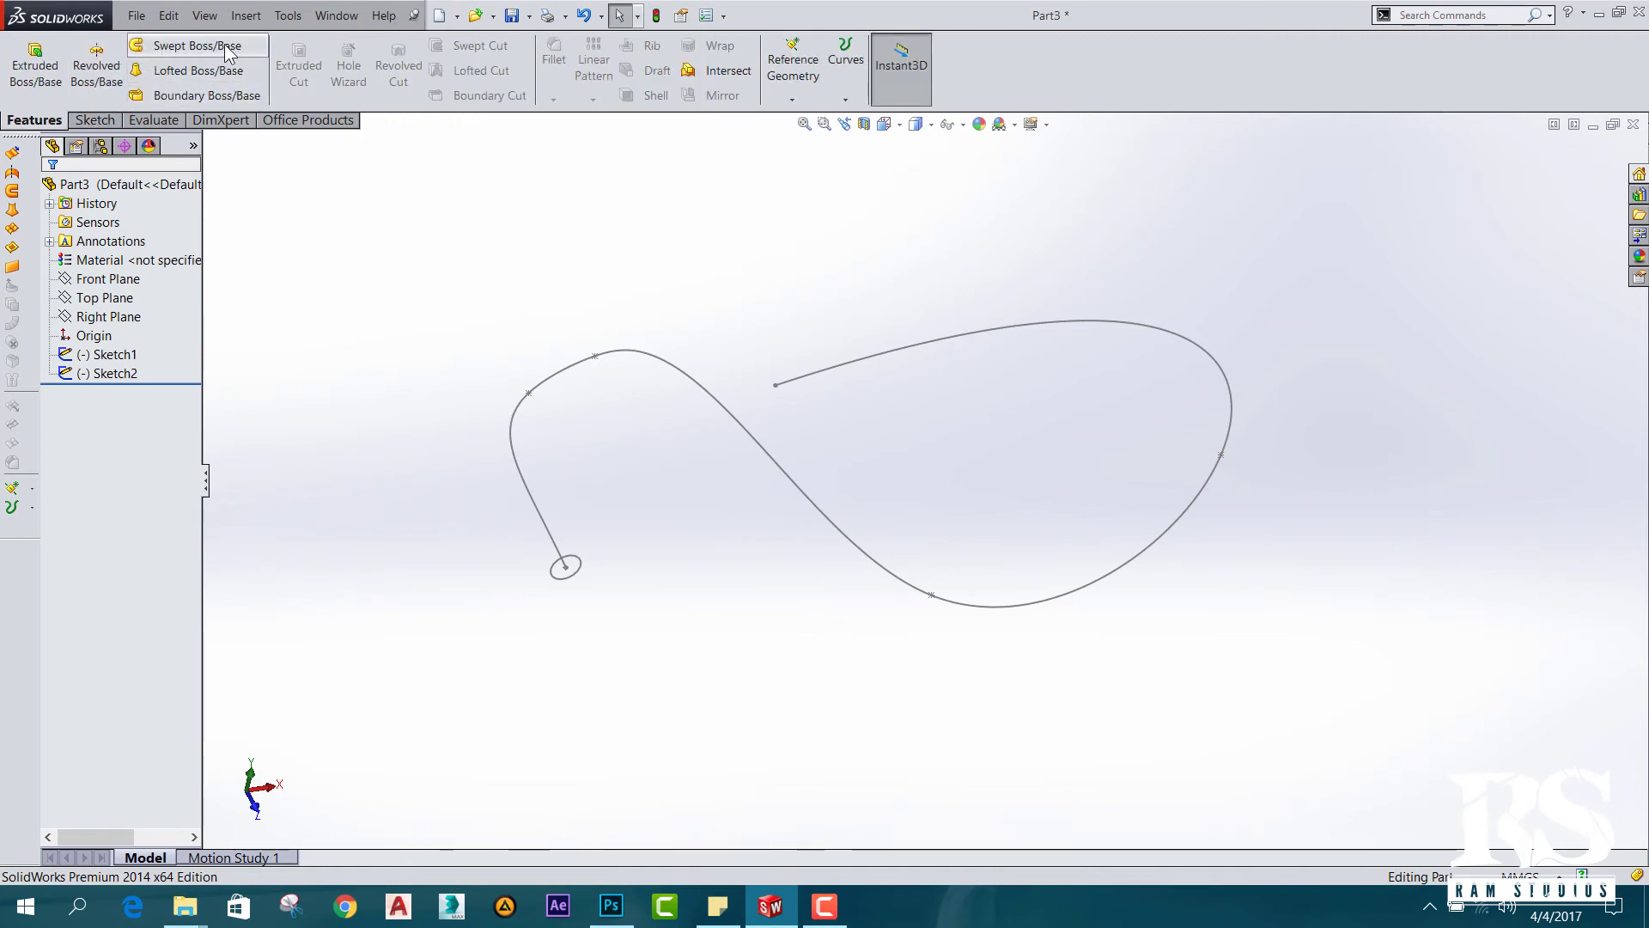
{"action": "left_click", "coordinate": [163, 50]}
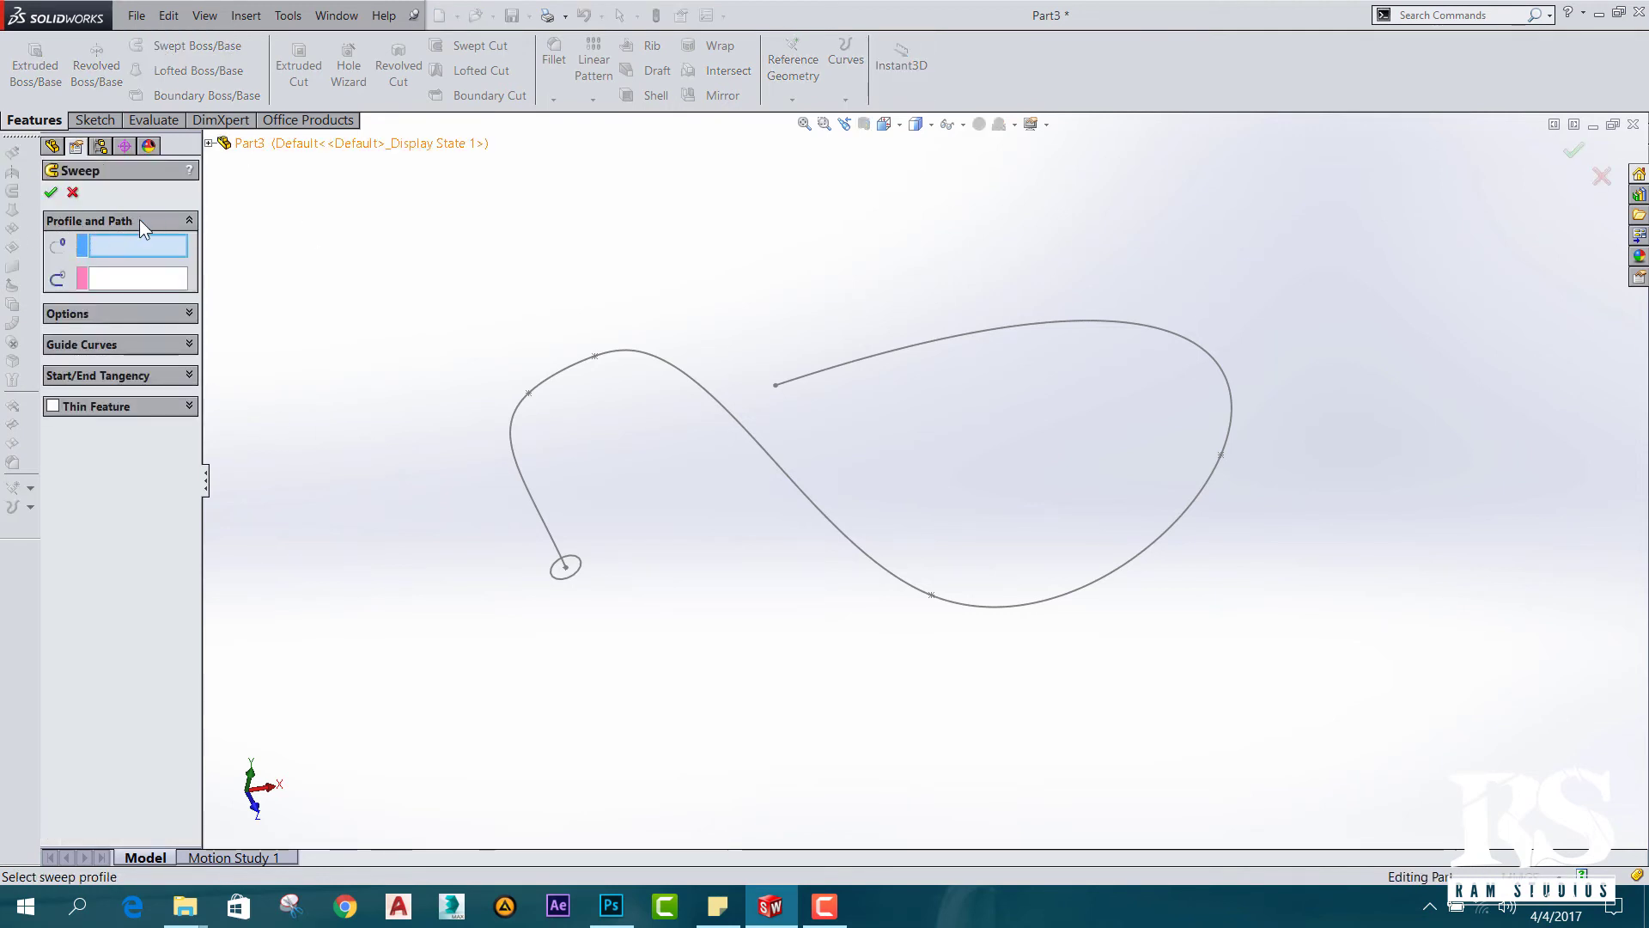
{"action": "left_click", "coordinate": [577, 565]}
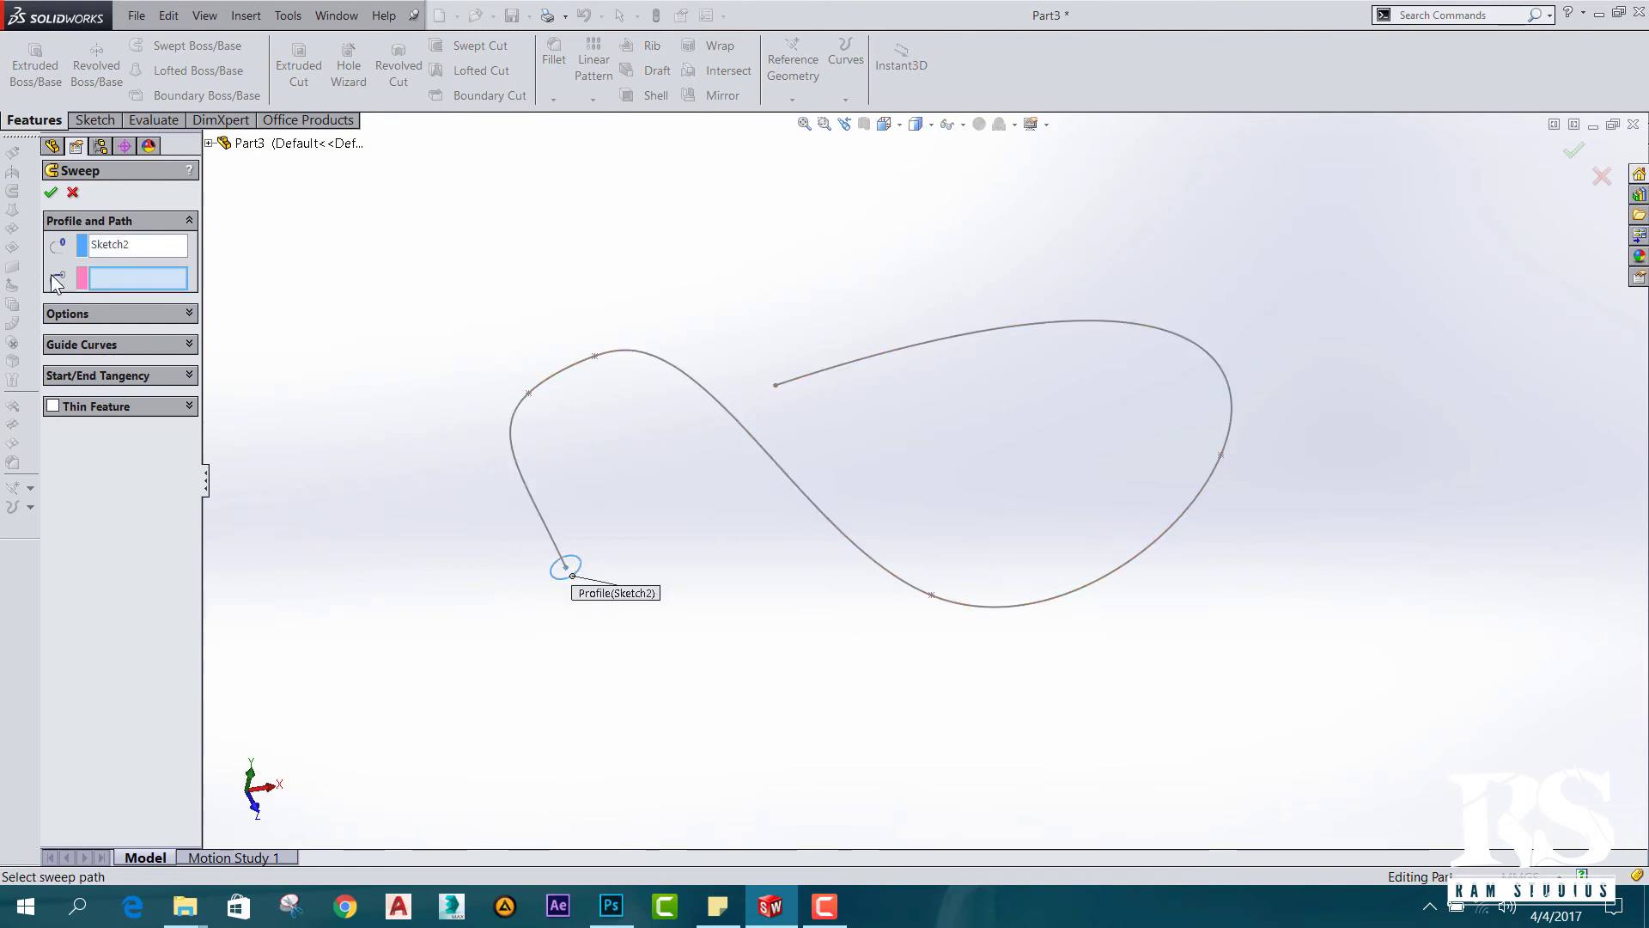
{"action": "left_click", "coordinate": [553, 376]}
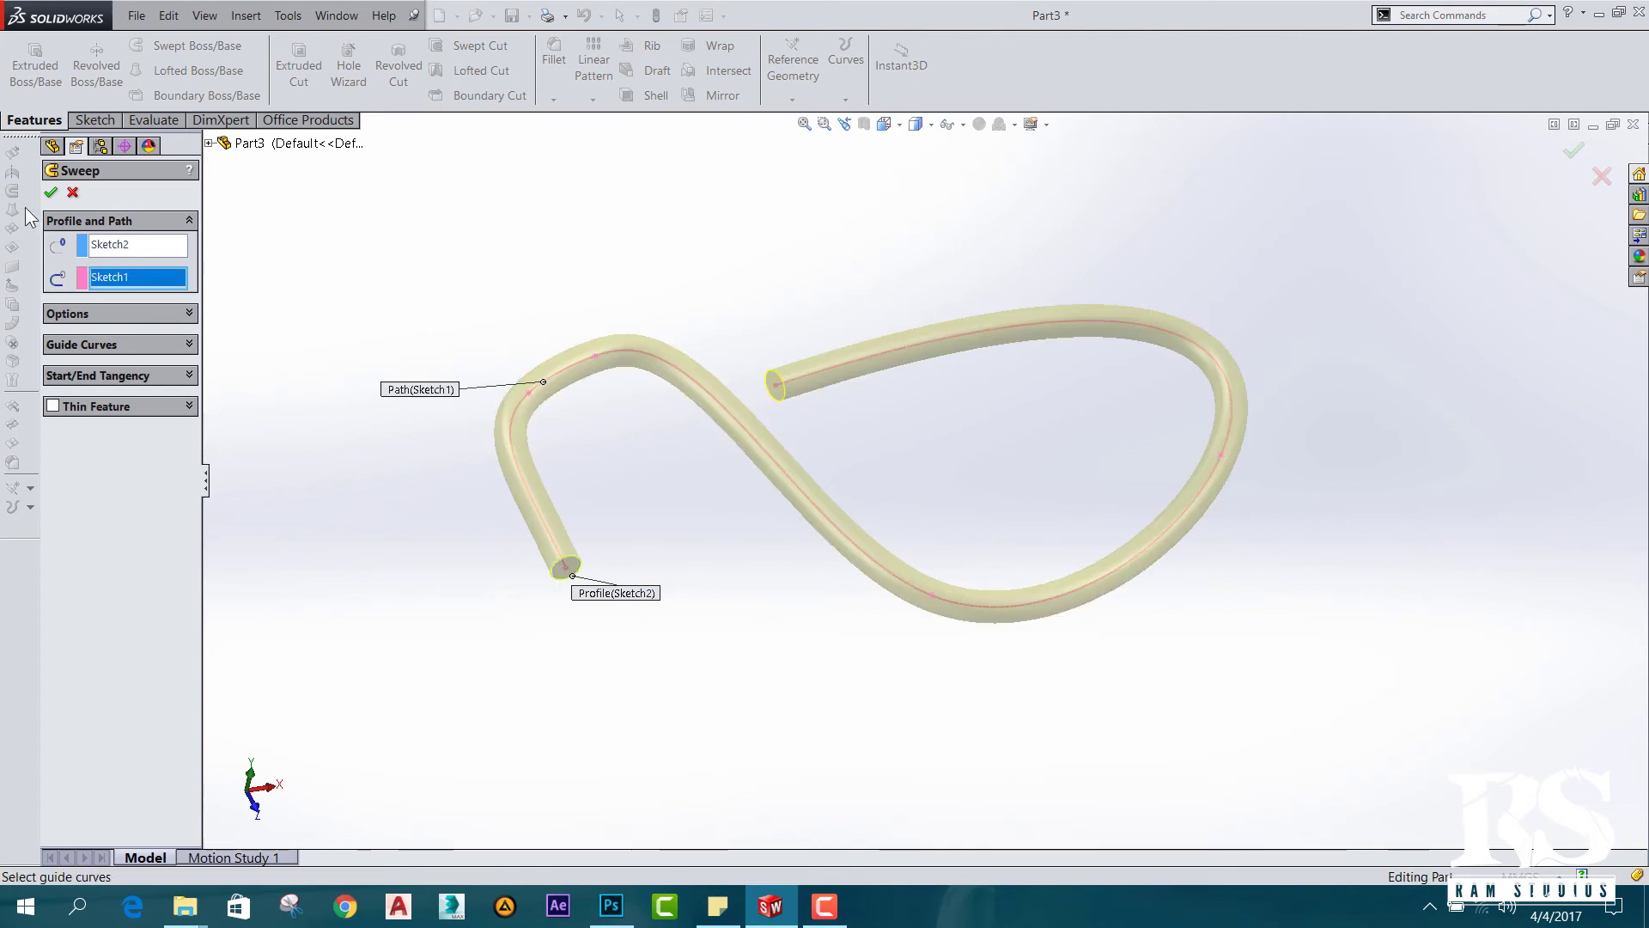
{"action": "left_click", "coordinate": [54, 194]}
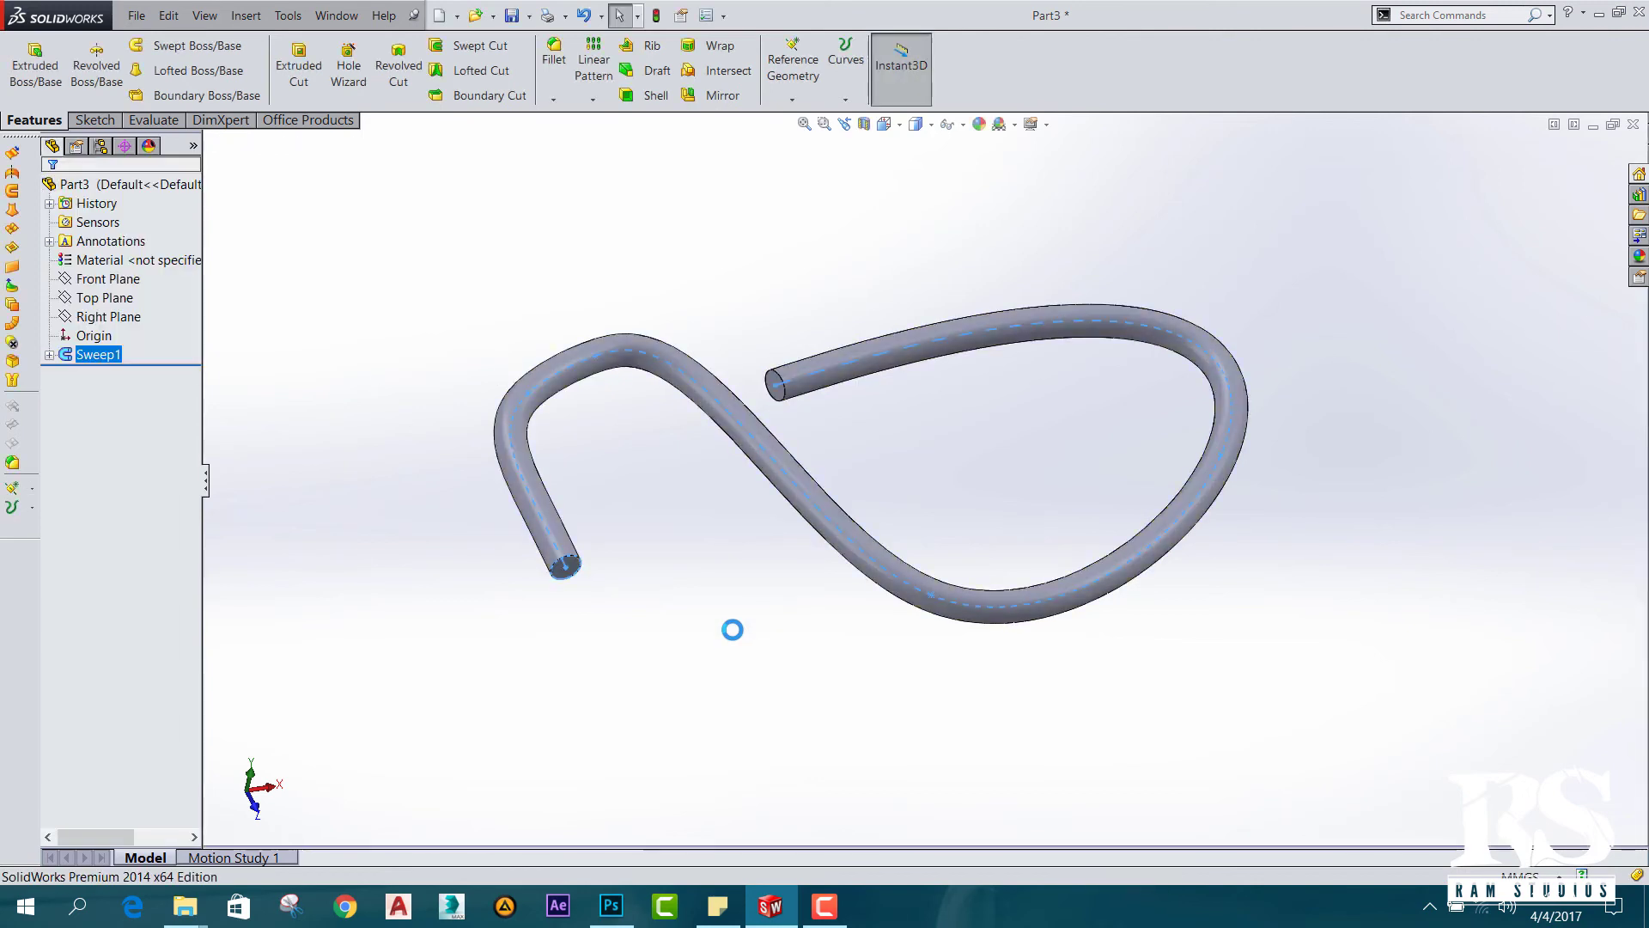
{"action": "mouse_move", "coordinate": [781, 674]}
{"action": "middle_mouse_down"}
{"action": "mouse_move", "coordinate": [803, 595]}
{"action": "mouse_move", "coordinate": [894, 578]}
{"action": "mouse_move", "coordinate": [950, 699]}
{"action": "mouse_move", "coordinate": [1093, 699]}
{"action": "mouse_move", "coordinate": [1117, 626]}
{"action": "mouse_move", "coordinate": [858, 619]}
{"action": "mouse_move", "coordinate": [773, 570]}
{"action": "mouse_move", "coordinate": [843, 544]}
{"action": "mouse_move", "coordinate": [657, 745]}
{"action": "middle_mouse_up"}
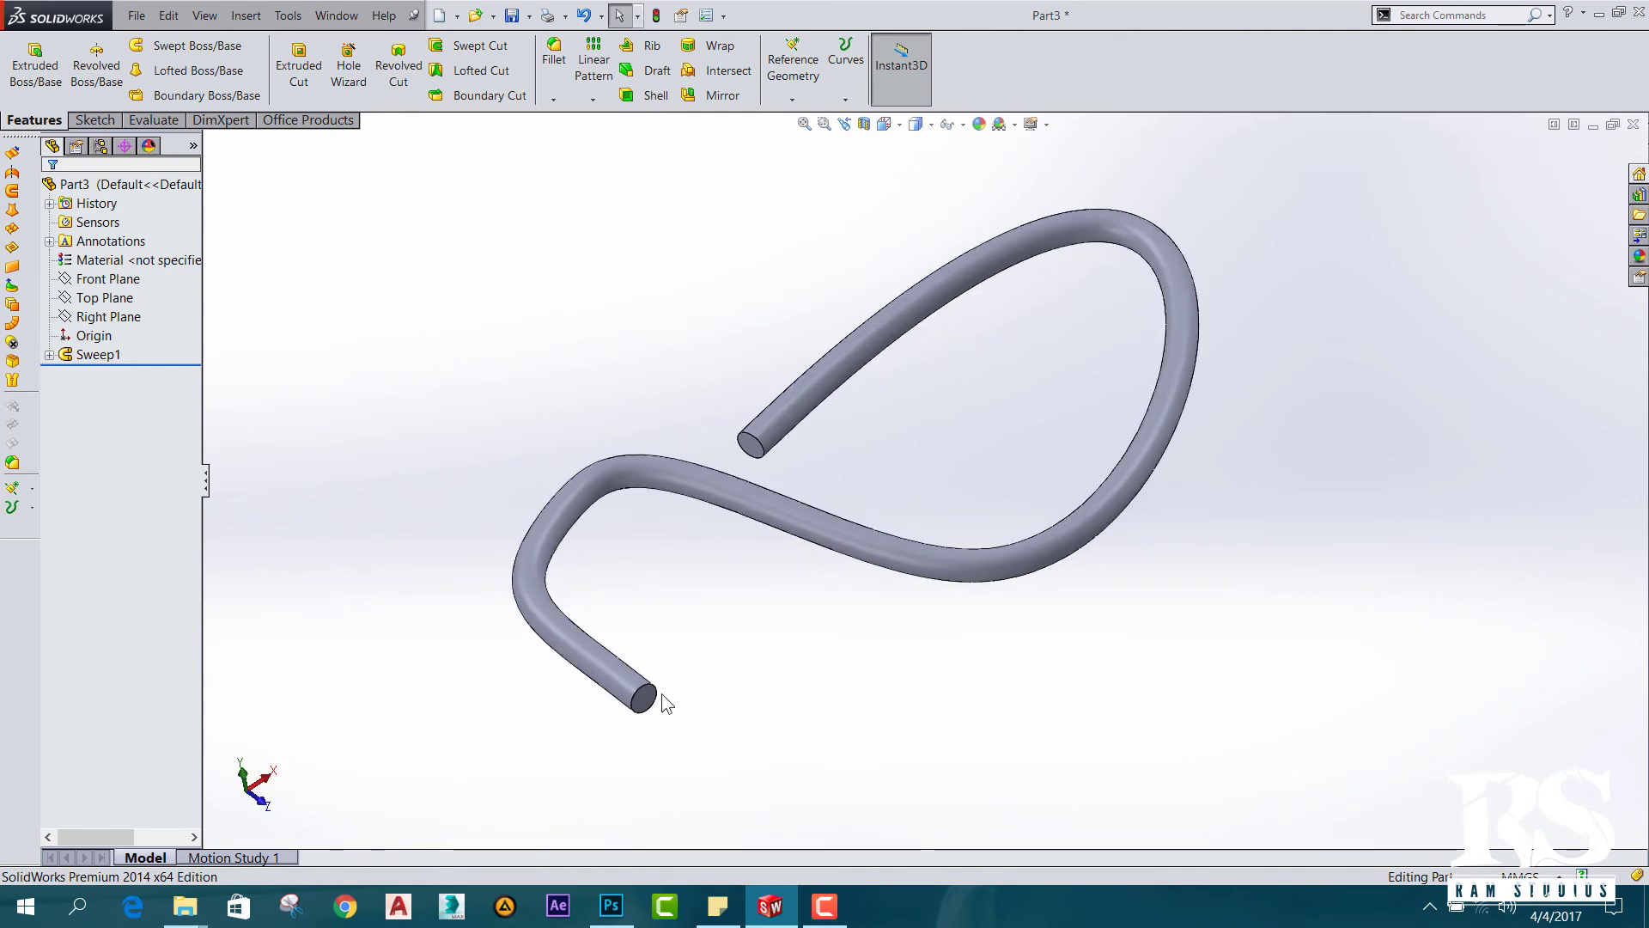
{"action": "scroll", "coordinate": [1017, 354], "scroll_direction": "down", "scroll_amount": 1}
{"action": "scroll", "coordinate": [1017, 354], "scroll_direction": "down", "scroll_amount": 1}
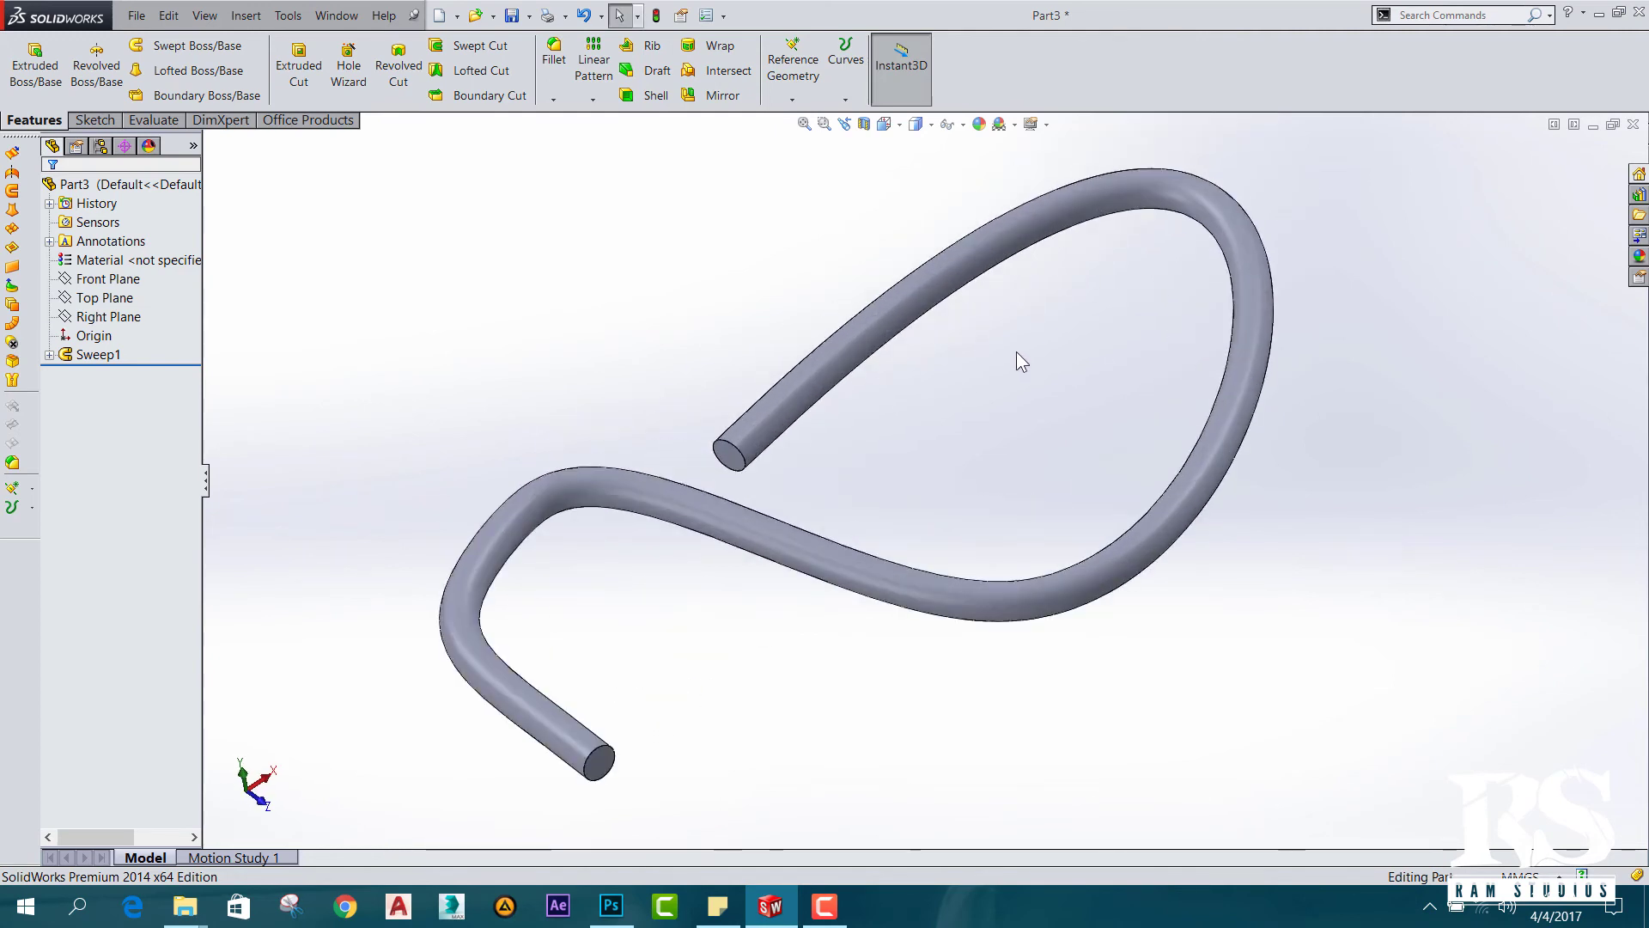
{"action": "mouse_move", "coordinate": [1017, 354]}
{"action": "middle_mouse_down"}
{"action": "mouse_move", "coordinate": [752, 468]}
{"action": "mouse_move", "coordinate": [643, 577]}
{"action": "mouse_move", "coordinate": [756, 606]}
{"action": "middle_mouse_up"}
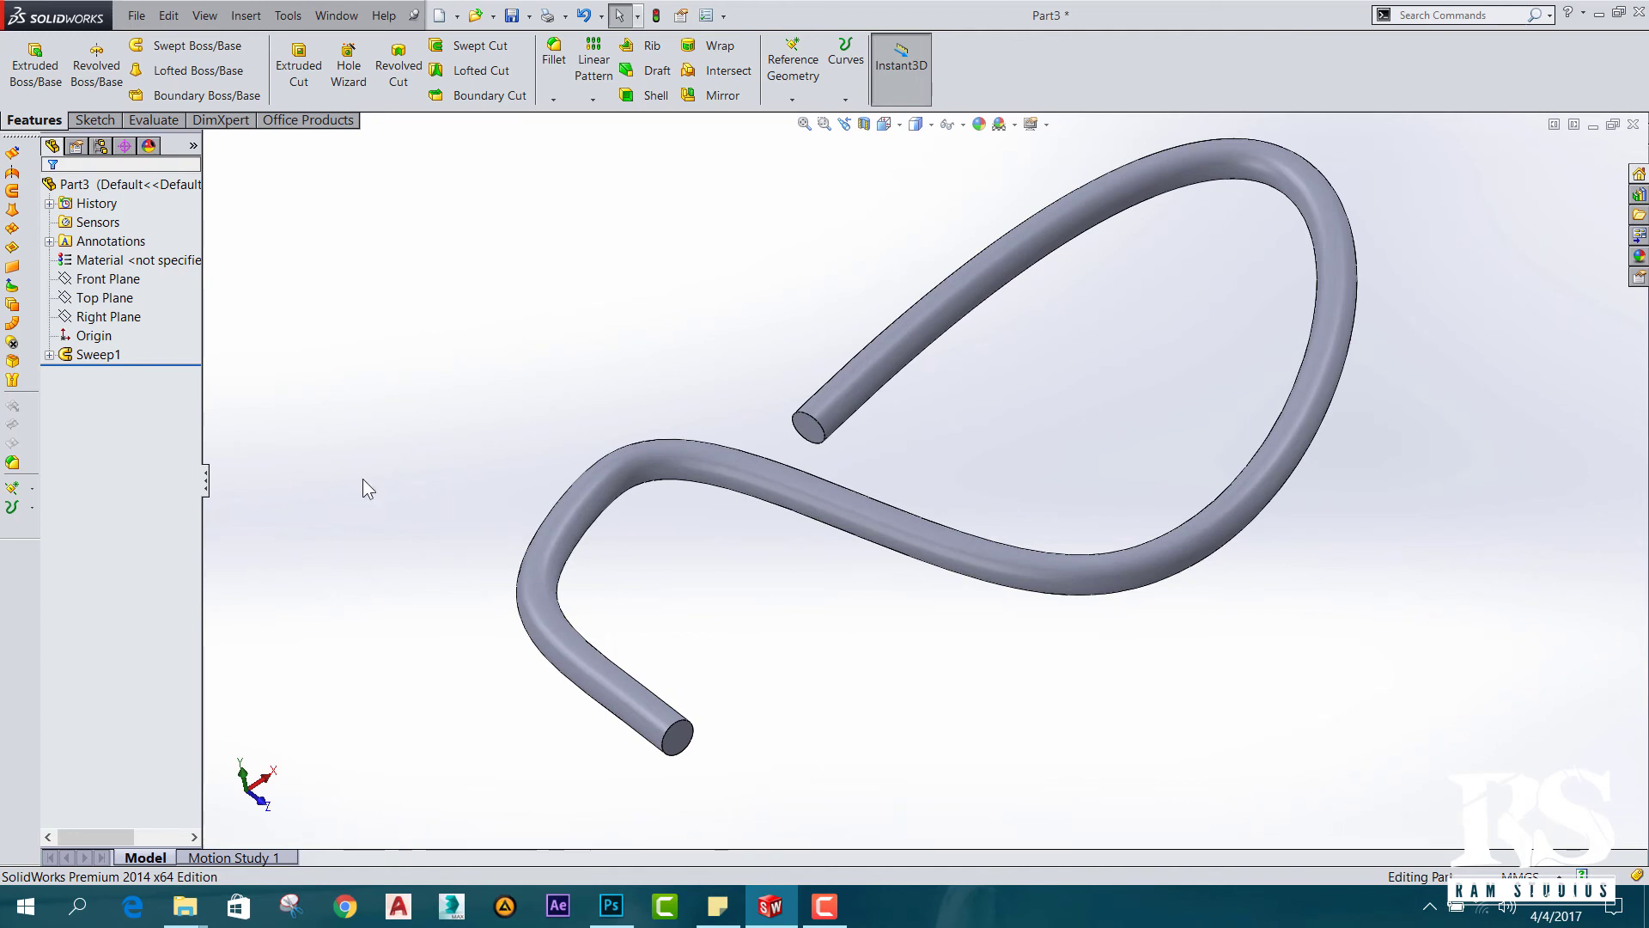
{"action": "left_click", "coordinate": [98, 354]}
{"action": "left_click", "coordinate": [488, 343]}
{"action": "mouse_move", "coordinate": [487, 343]}
{"action": "middle_mouse_down"}
{"action": "mouse_move", "coordinate": [699, 662]}
{"action": "mouse_move", "coordinate": [671, 661]}
{"action": "middle_mouse_up"}
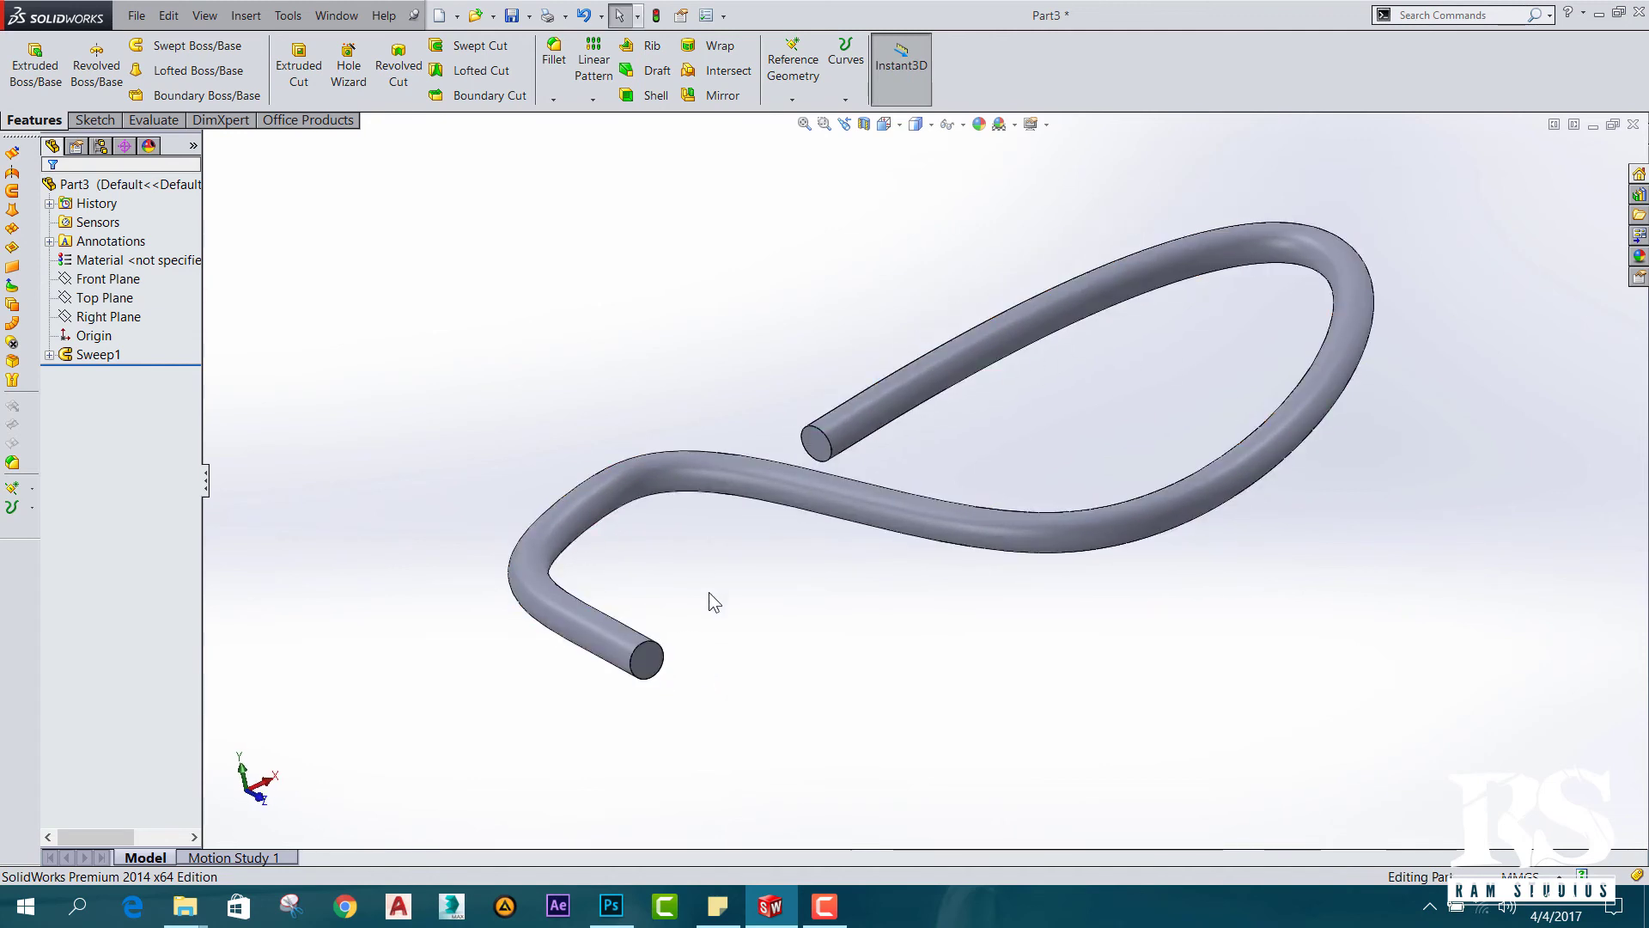
{"action": "middle_click_drag", "start_coordinate": [709, 590], "coordinate": [853, 471]}
{"action": "scroll", "coordinate": [695, 620], "scroll_direction": "down", "scroll_amount": 3}
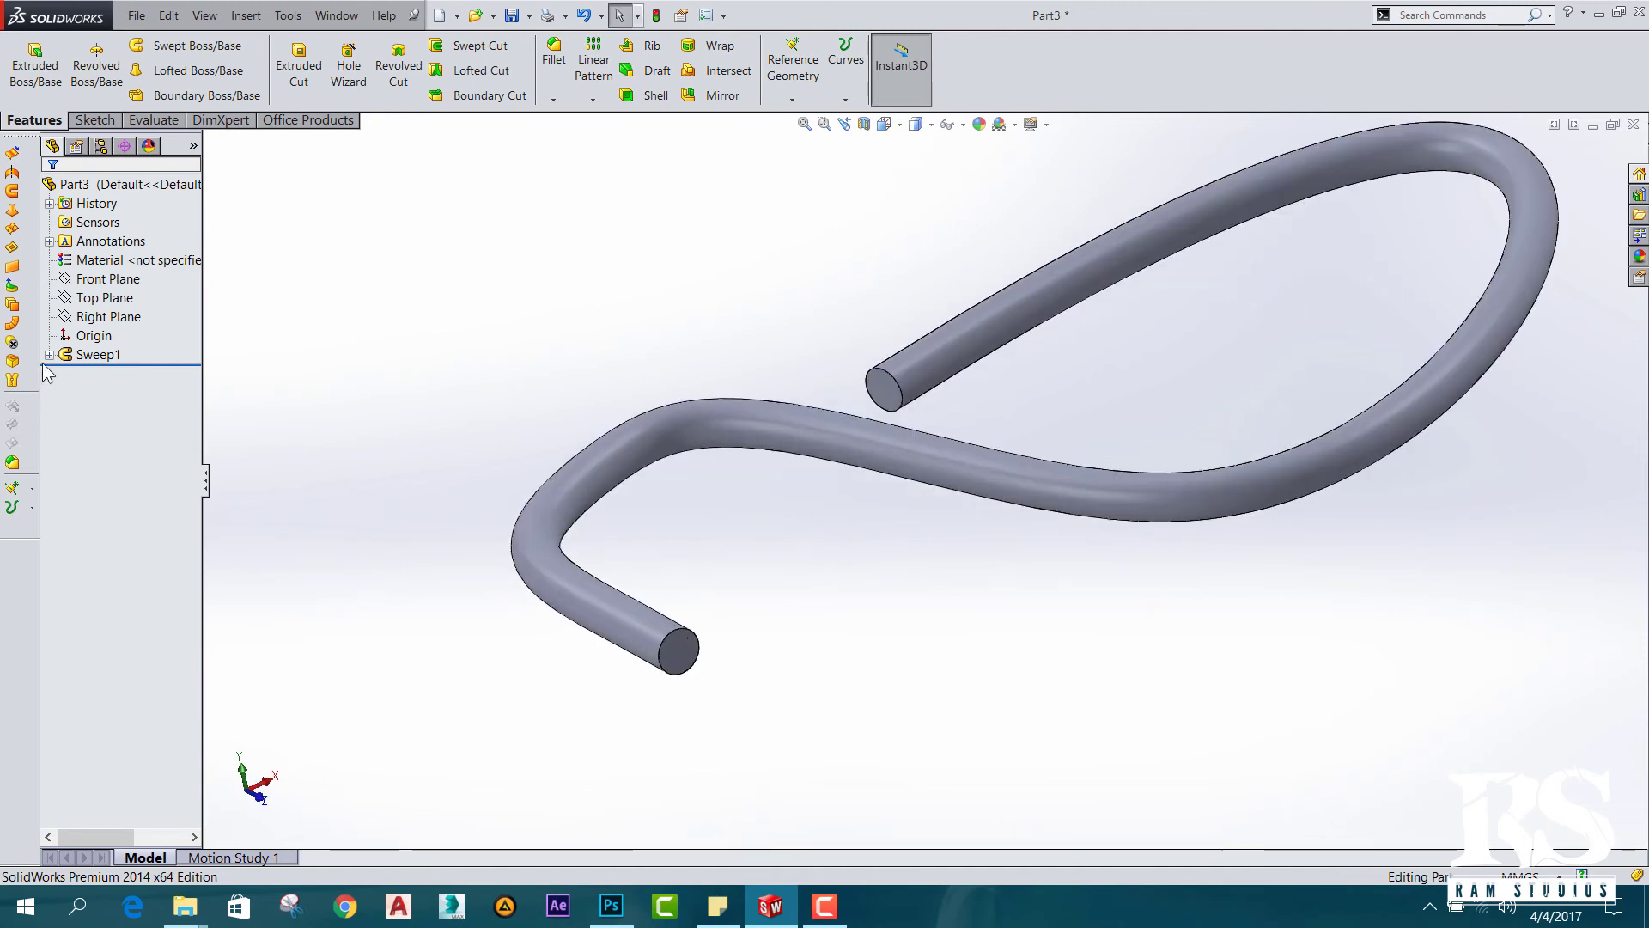
- Expand Sweep1 and open its profile sketch Sketch2 for editing
{"action": "left_click", "coordinate": [49, 354]}
{"action": "left_click", "coordinate": [129, 391]}
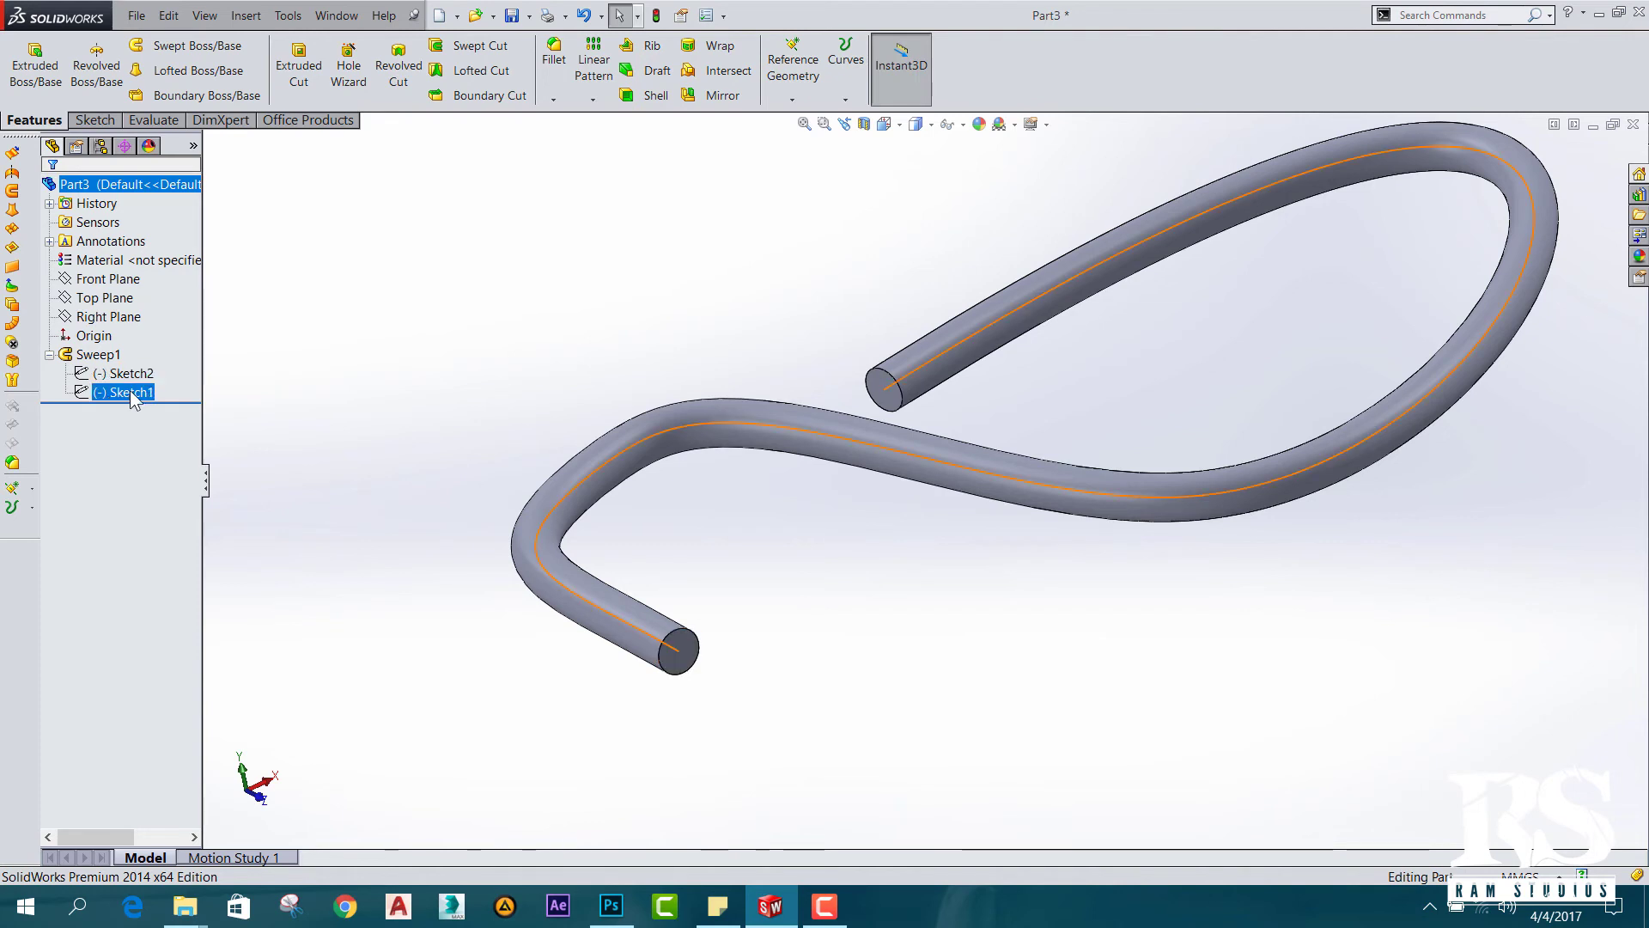
{"action": "left_click", "coordinate": [130, 391]}
{"action": "left_click", "coordinate": [123, 375]}
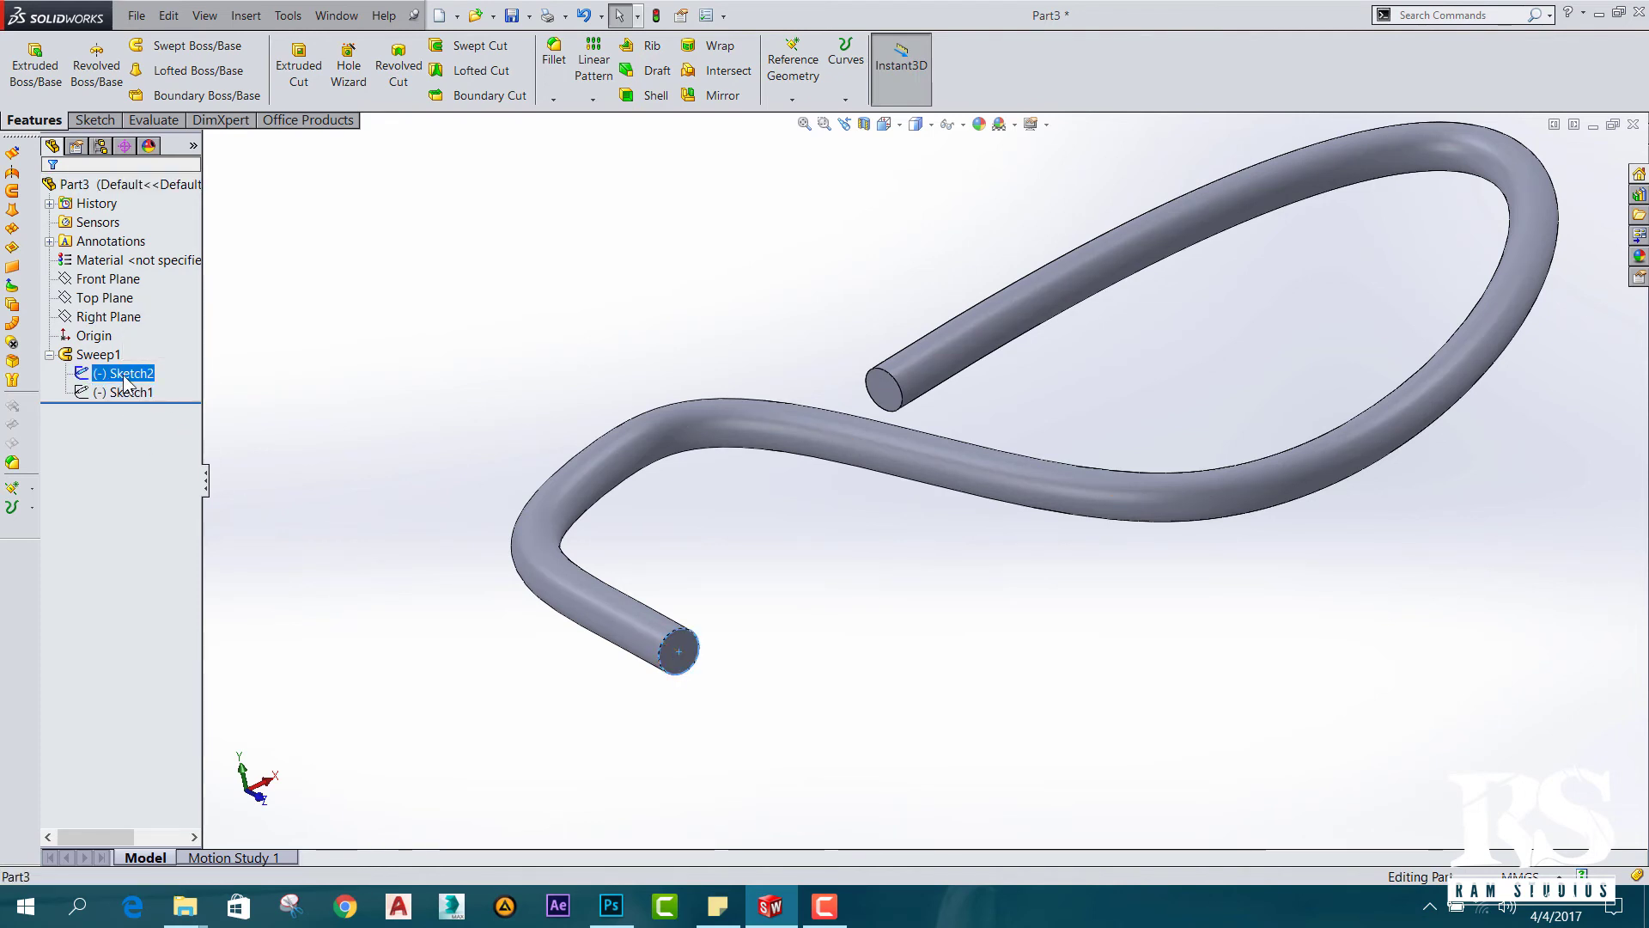
{"action": "left_click", "coordinate": [127, 394], "text": "ctrl"}
{"action": "left_click", "coordinate": [135, 379]}
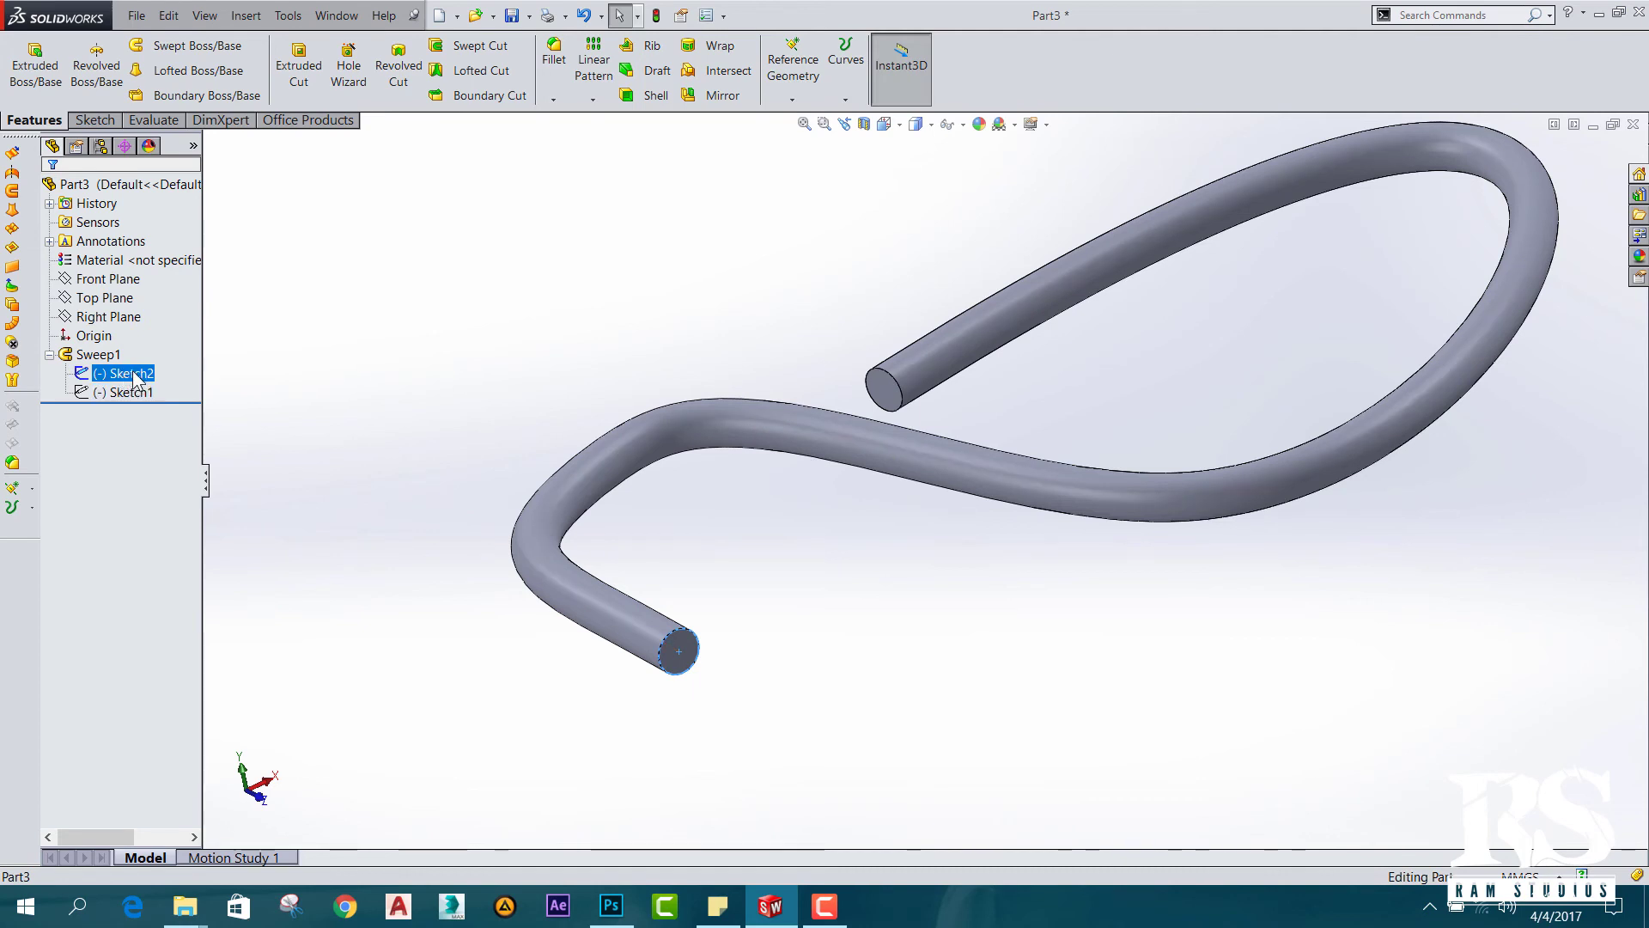
{"action": "left_click", "coordinate": [65, 178]}
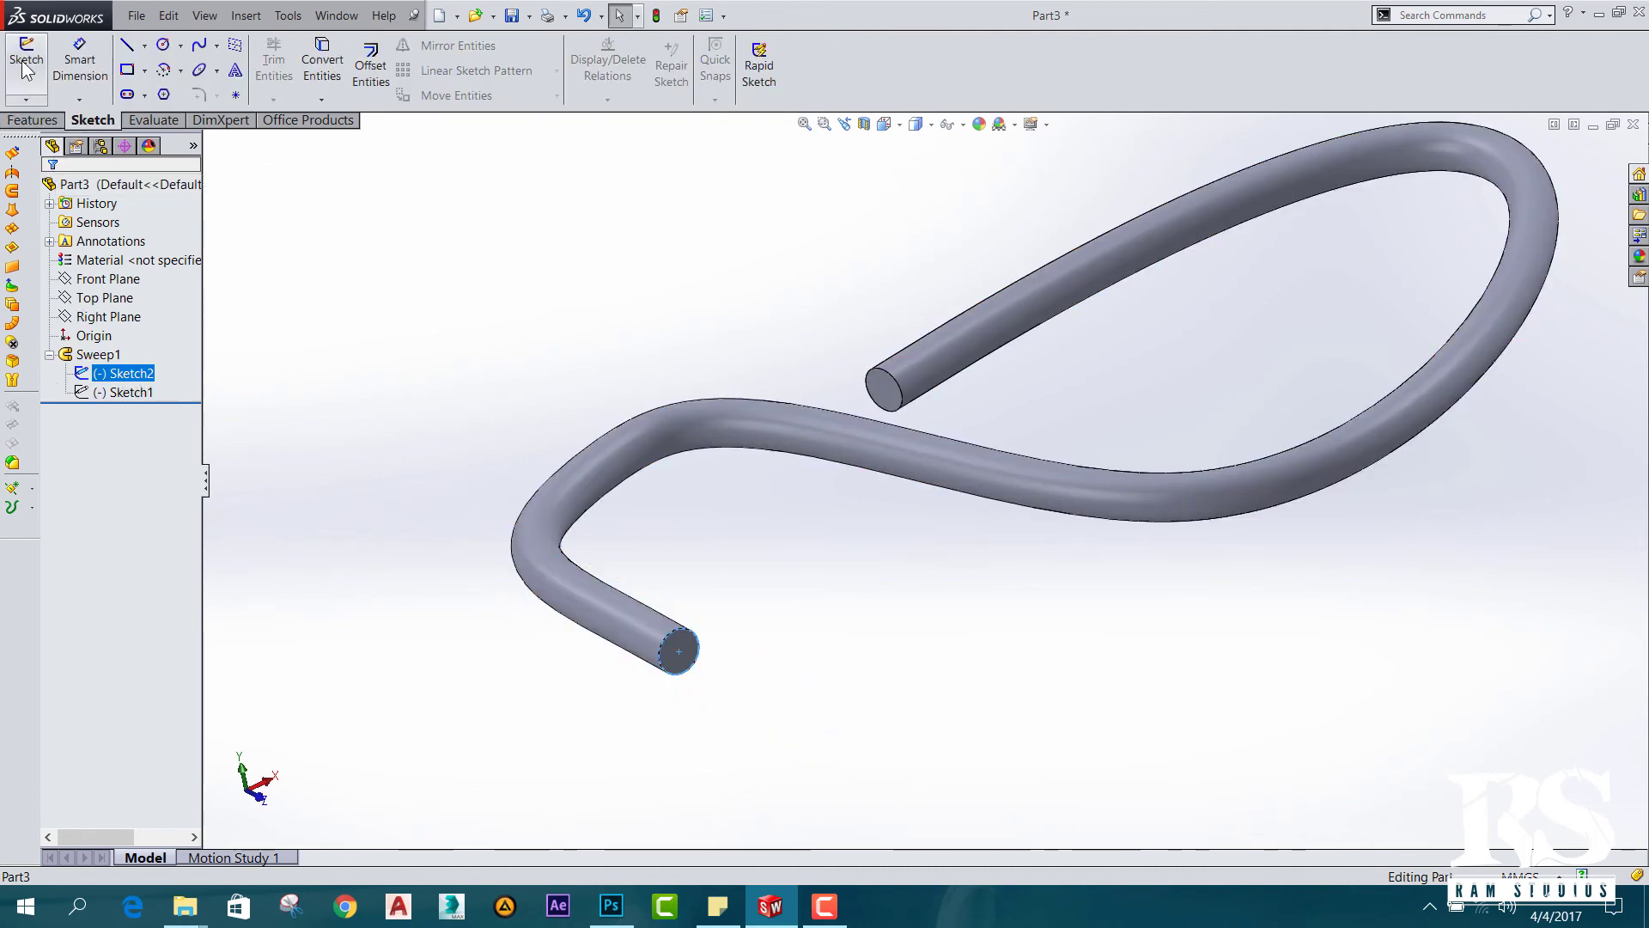
{"action": "left_click", "coordinate": [26, 67]}
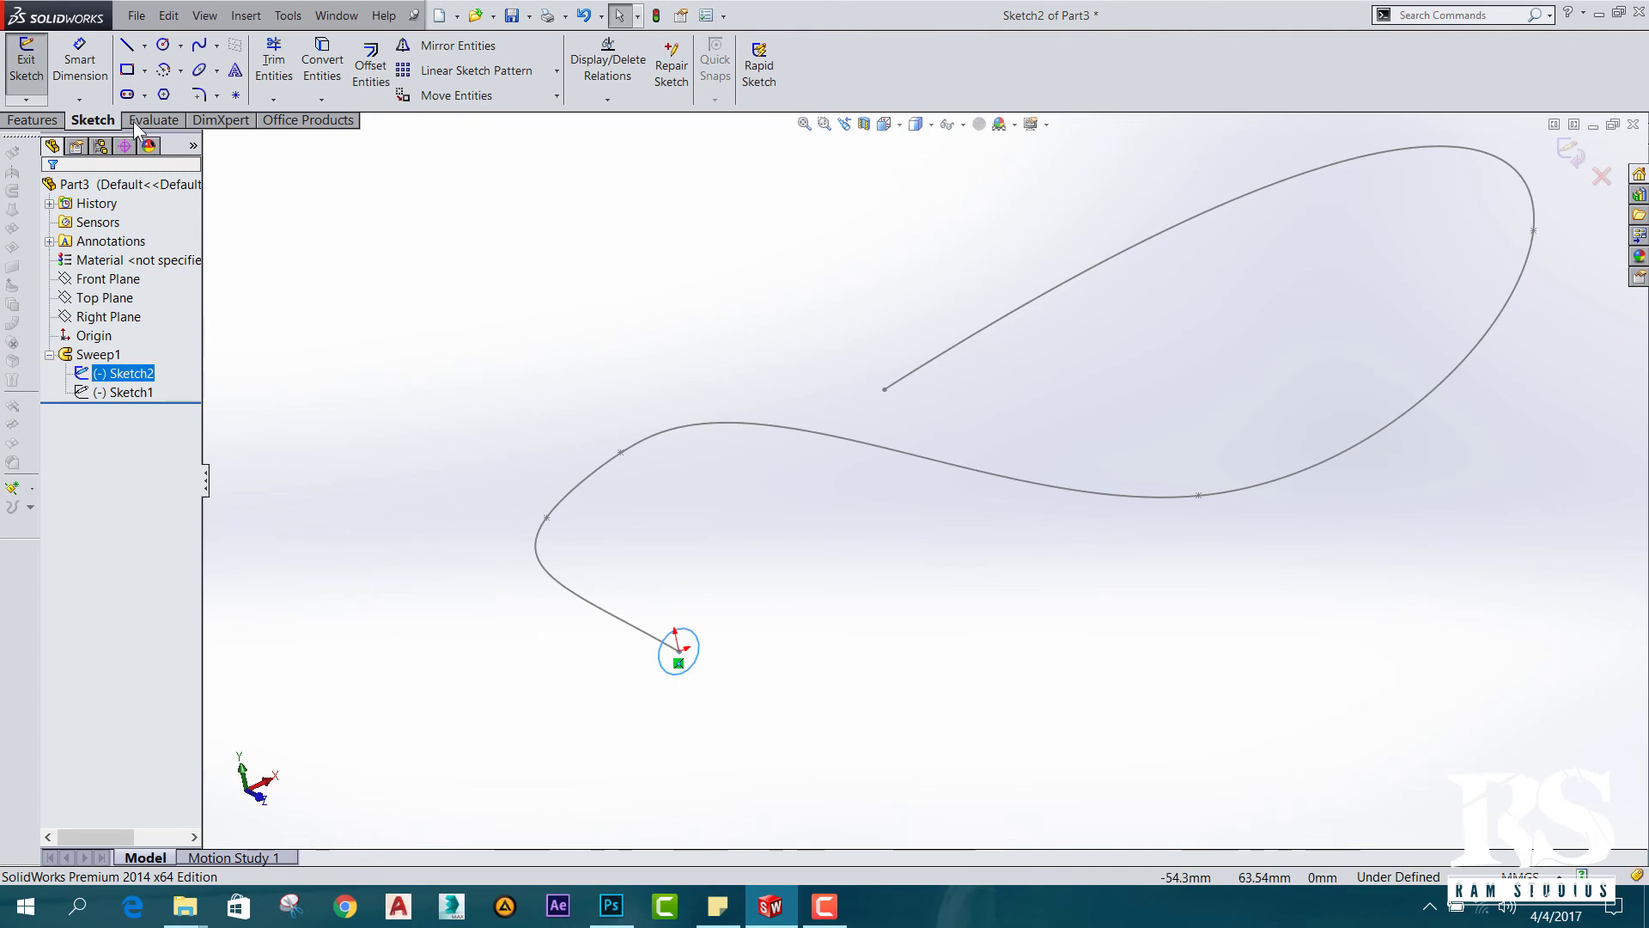
- Add a concentric circle of radius 2.21 at the origin, exit the sketch, and orbit the tube
{"action": "left_click", "coordinate": [162, 44]}
{"action": "left_click", "coordinate": [677, 650]}
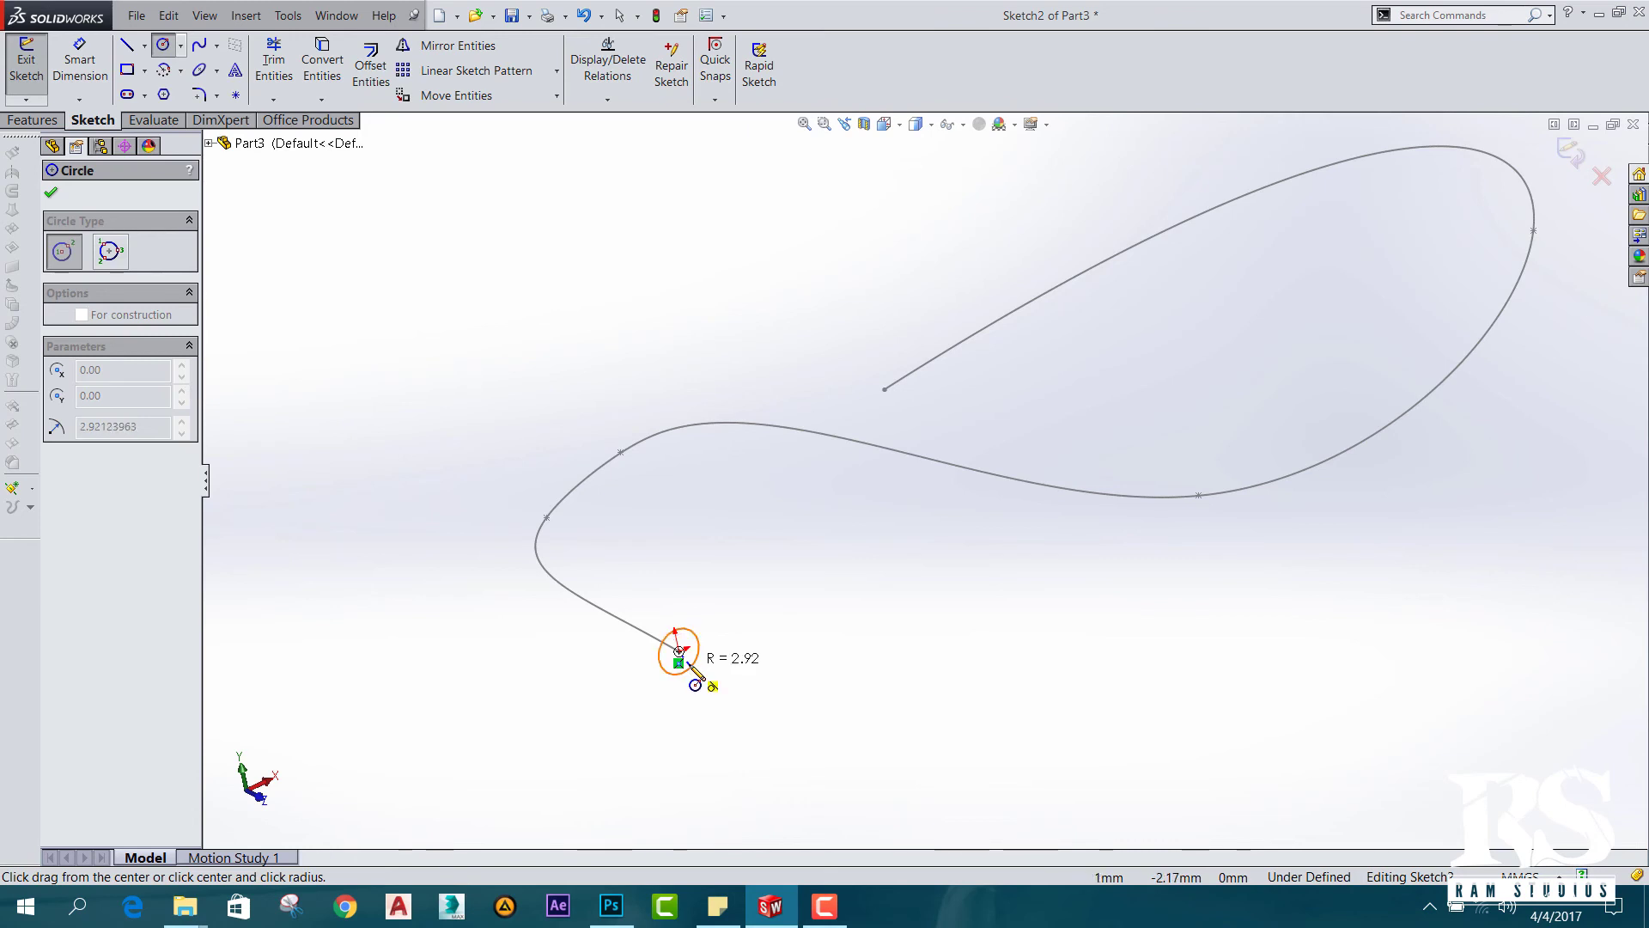
{"action": "left_click", "coordinate": [692, 670]}
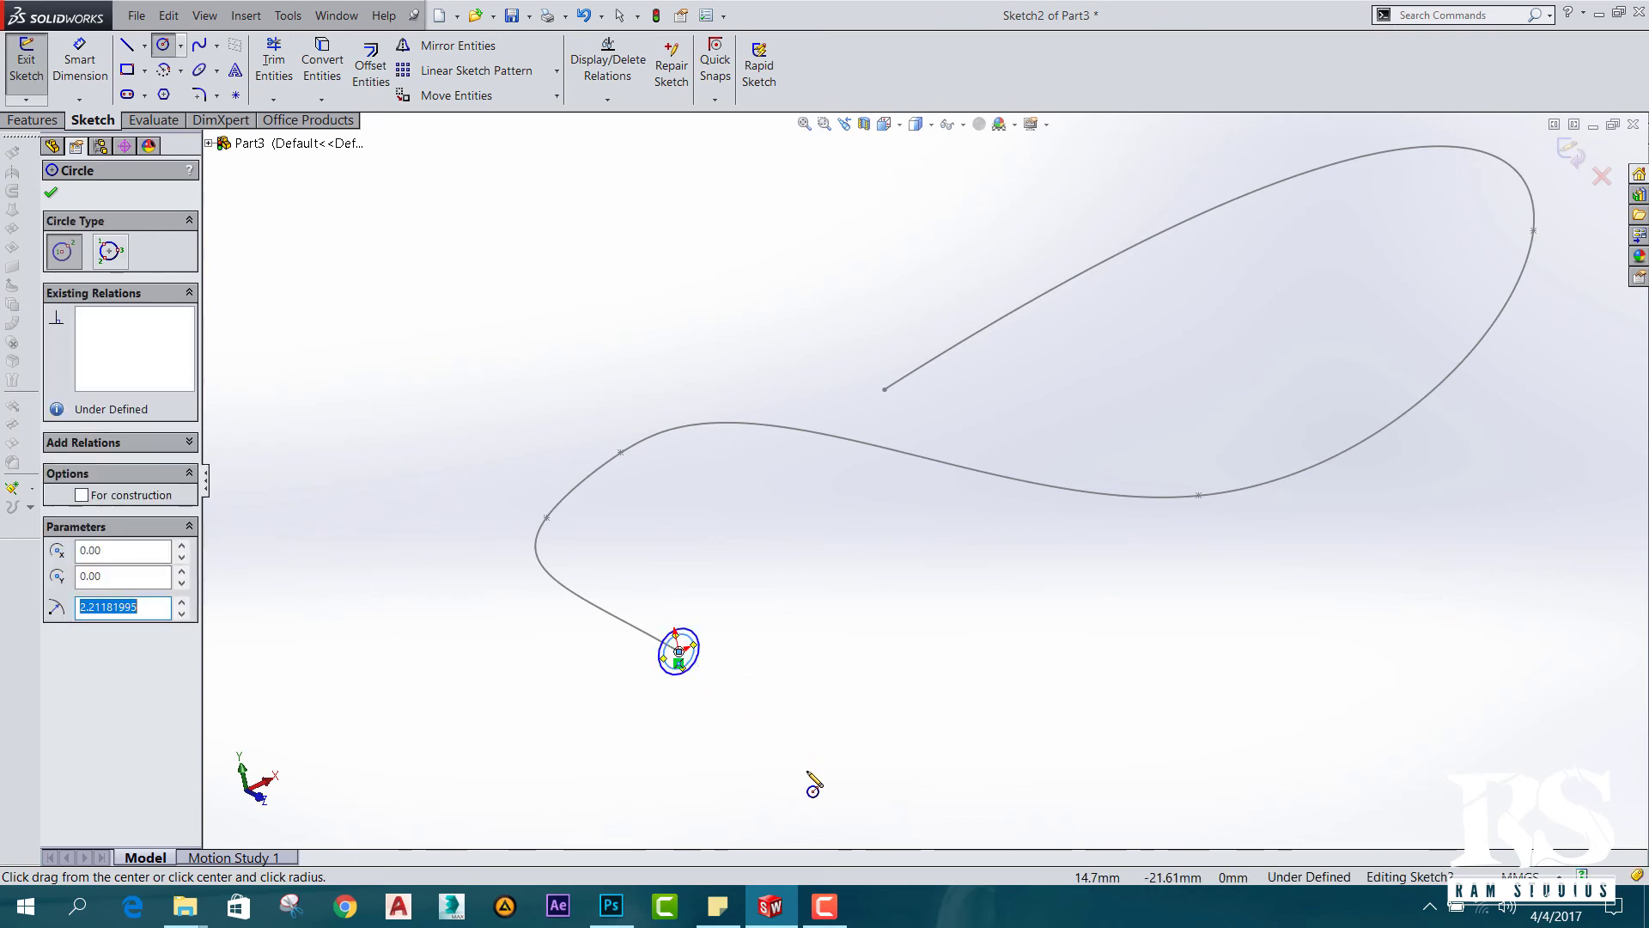
{"action": "left_click", "coordinate": [55, 194]}
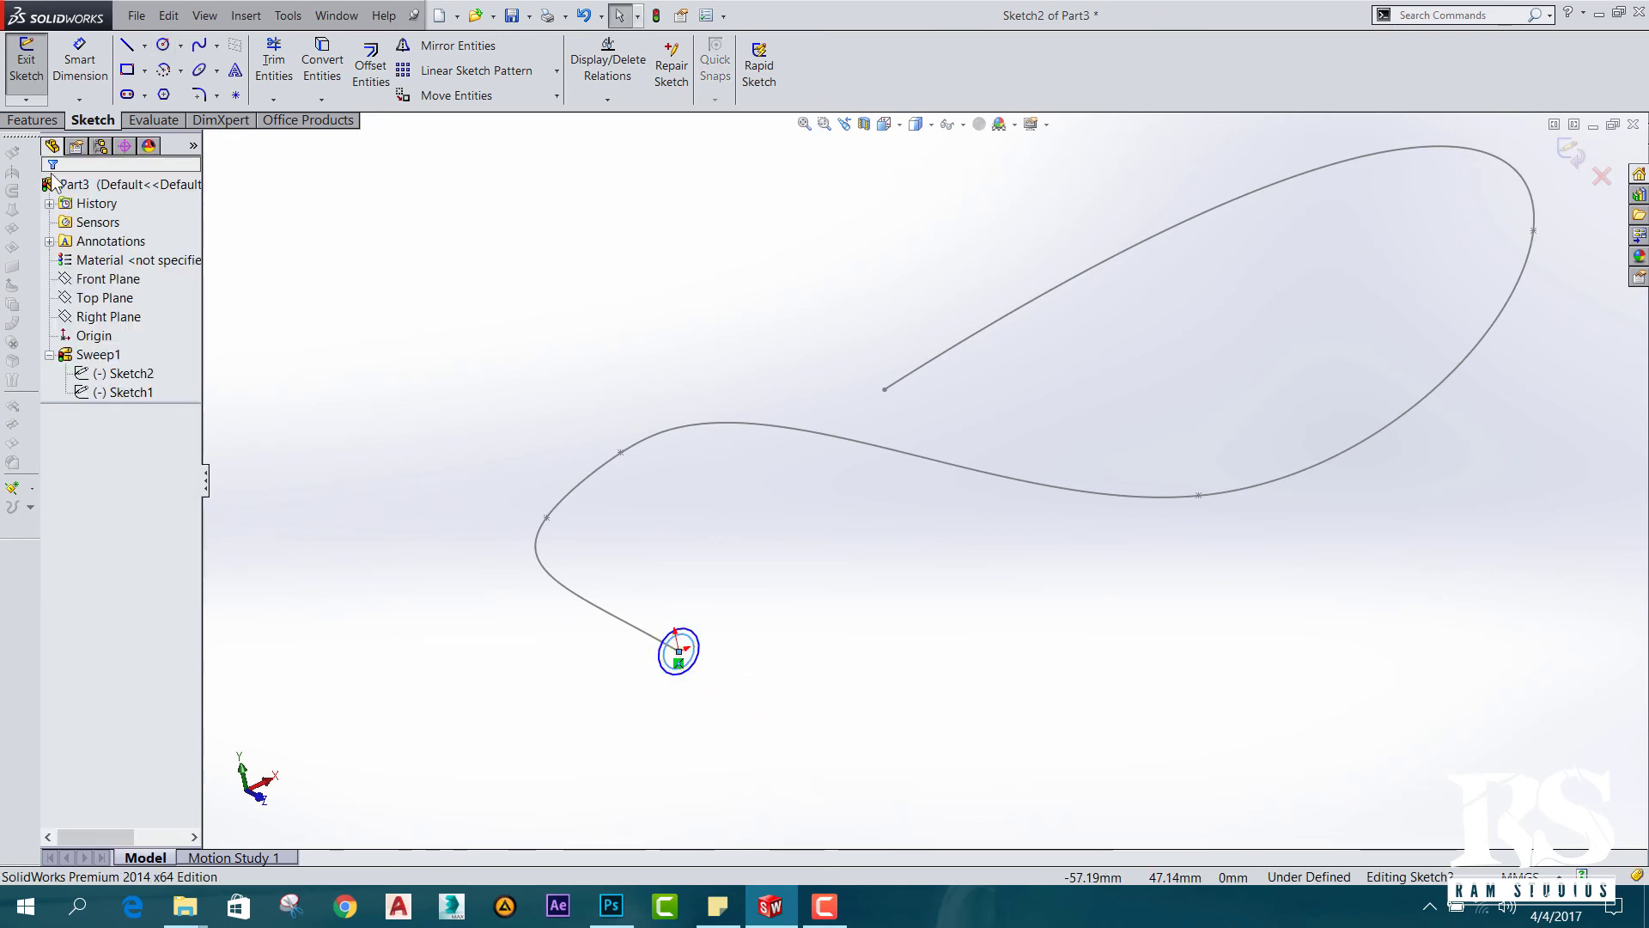
{"action": "left_click", "coordinate": [27, 65]}
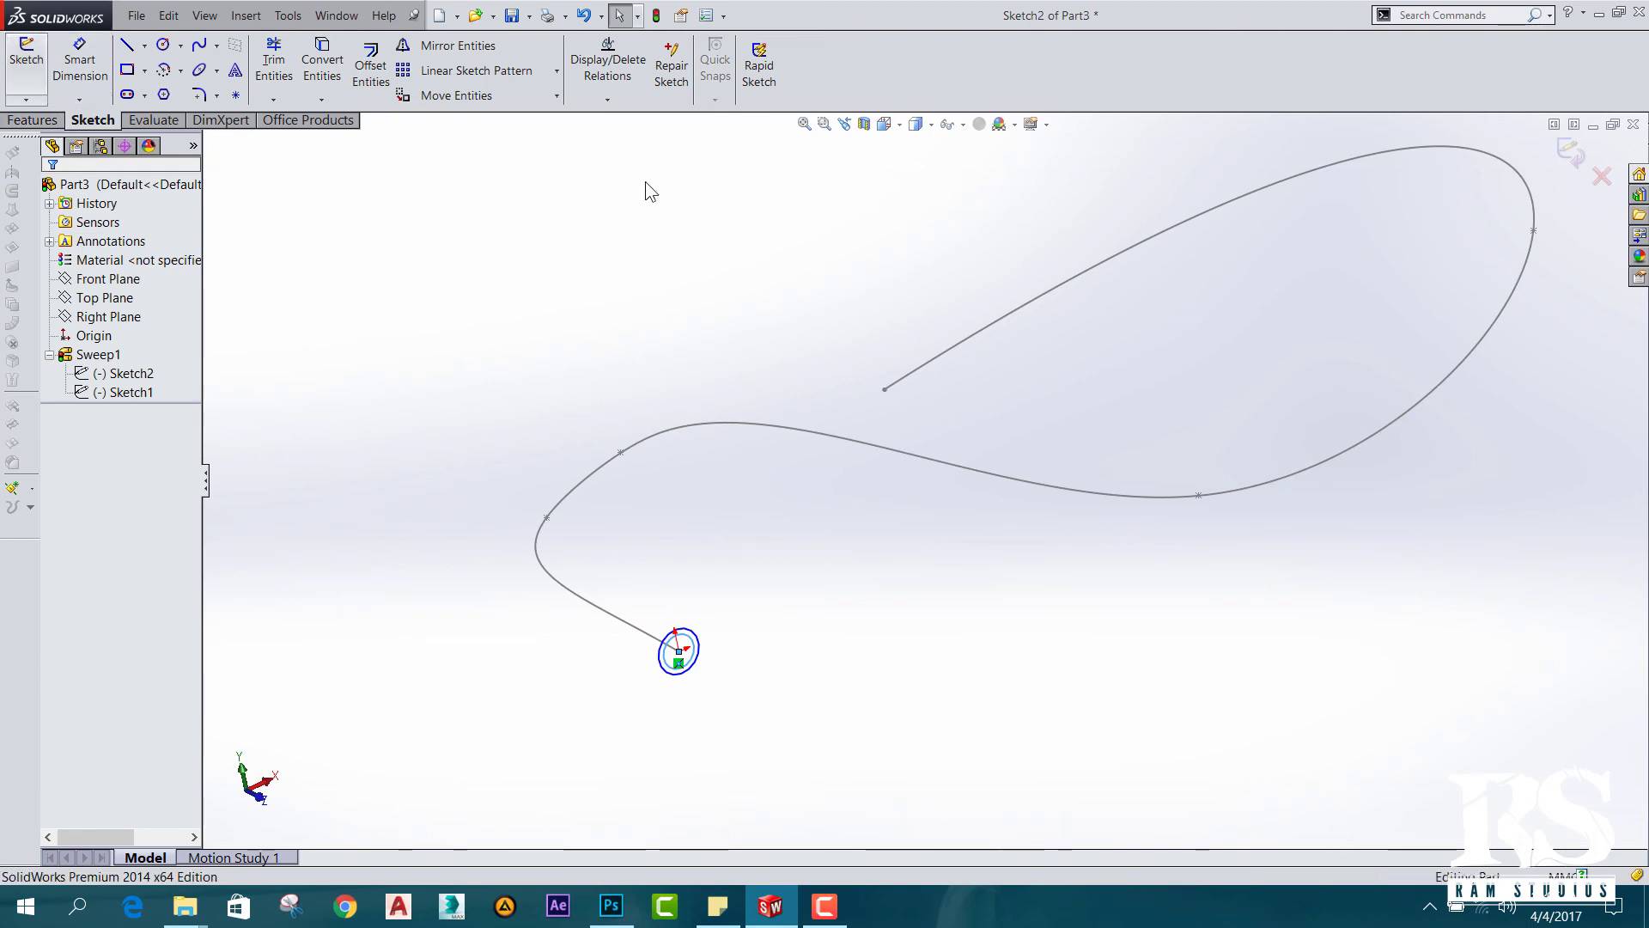
{"action": "mouse_move", "coordinate": [915, 399]}
{"action": "middle_mouse_down"}
{"action": "mouse_move", "coordinate": [1162, 408]}
{"action": "mouse_move", "coordinate": [1103, 336]}
{"action": "mouse_move", "coordinate": [968, 276]}
{"action": "mouse_move", "coordinate": [987, 284]}
{"action": "mouse_move", "coordinate": [968, 265]}
{"action": "mouse_move", "coordinate": [983, 228]}
{"action": "mouse_move", "coordinate": [968, 228]}
{"action": "mouse_move", "coordinate": [1022, 427]}
{"action": "middle_mouse_up"}
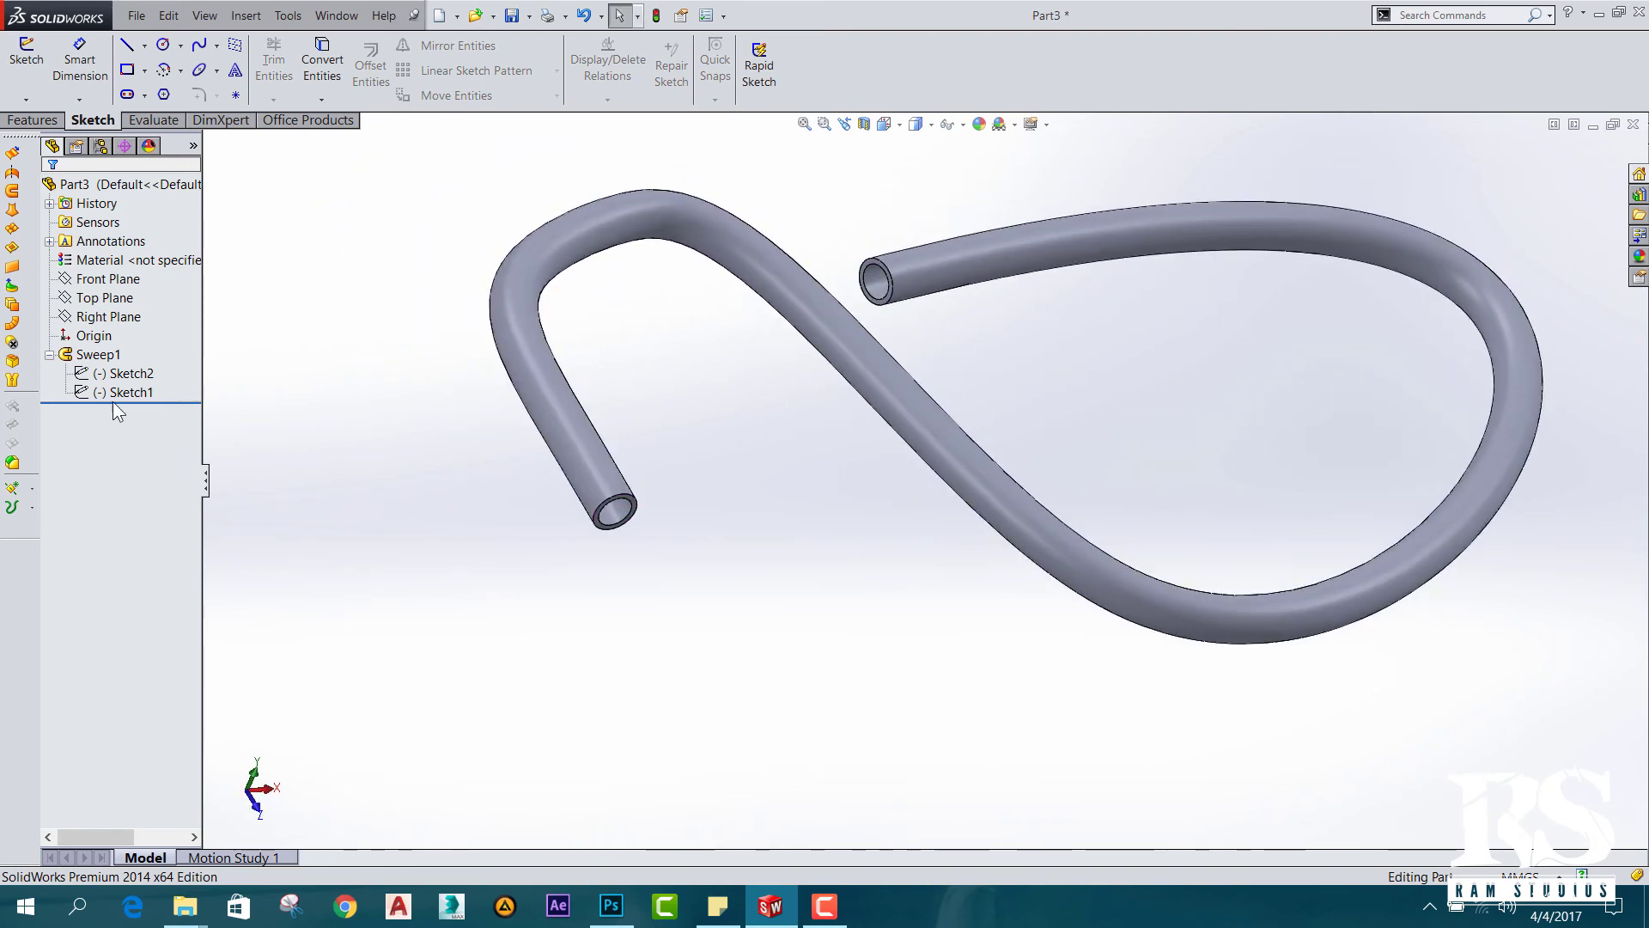
- Select Sketch2, switch to the Features tab, then deselect and orbit the hollow tube
{"action": "left_click", "coordinate": [125, 373]}
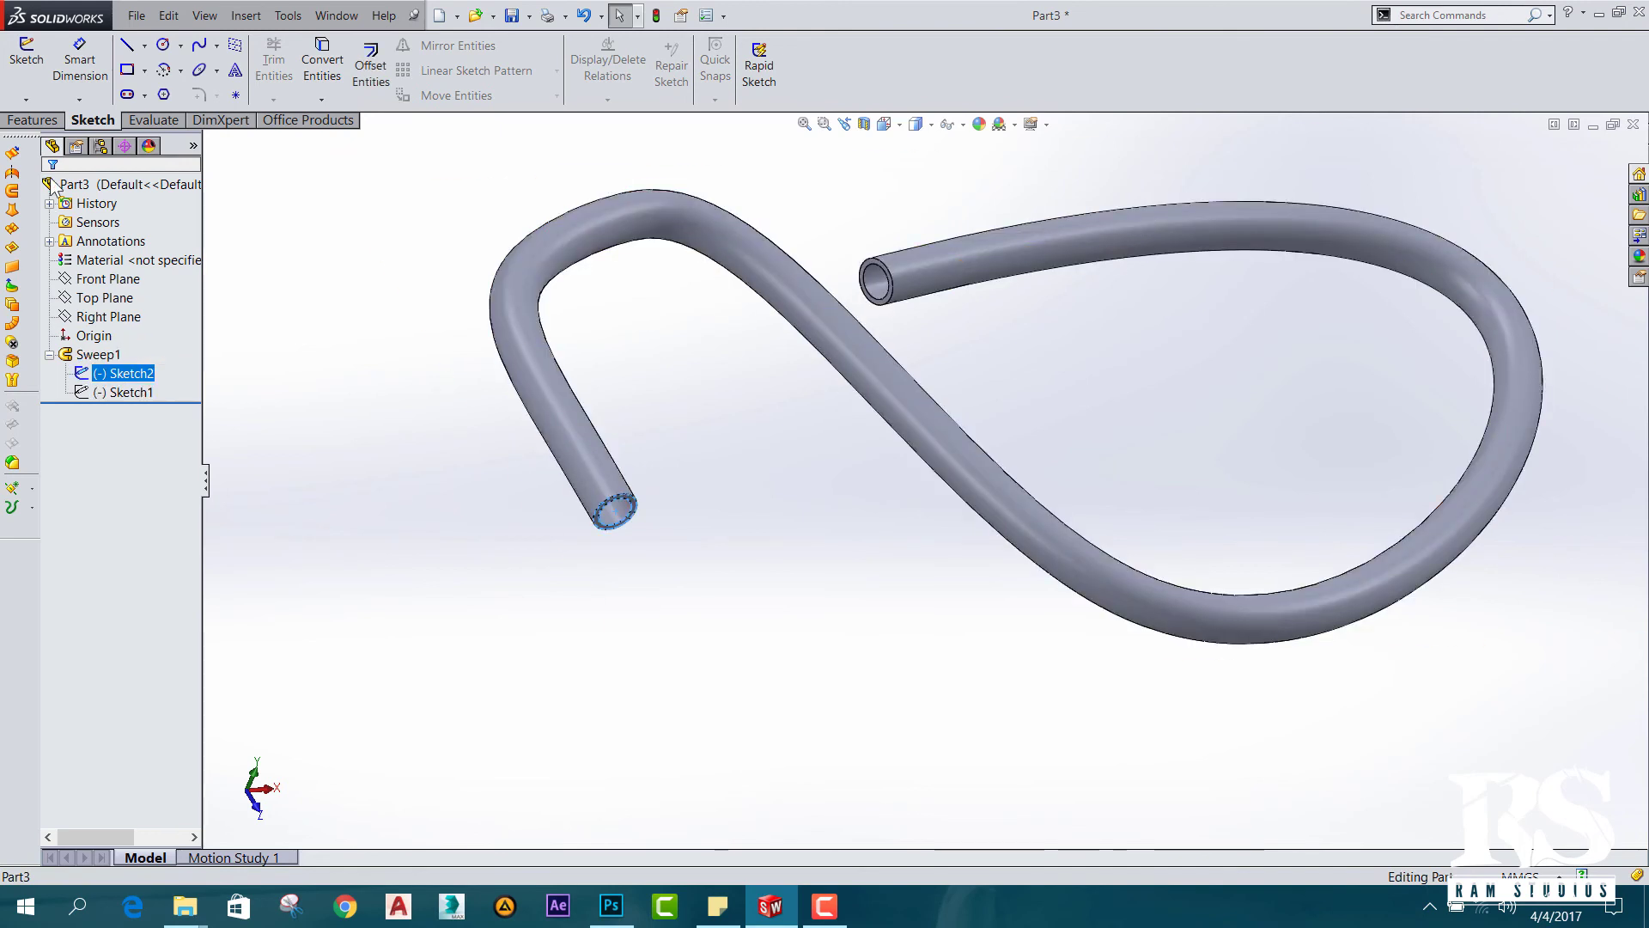
{"action": "left_click", "coordinate": [39, 128]}
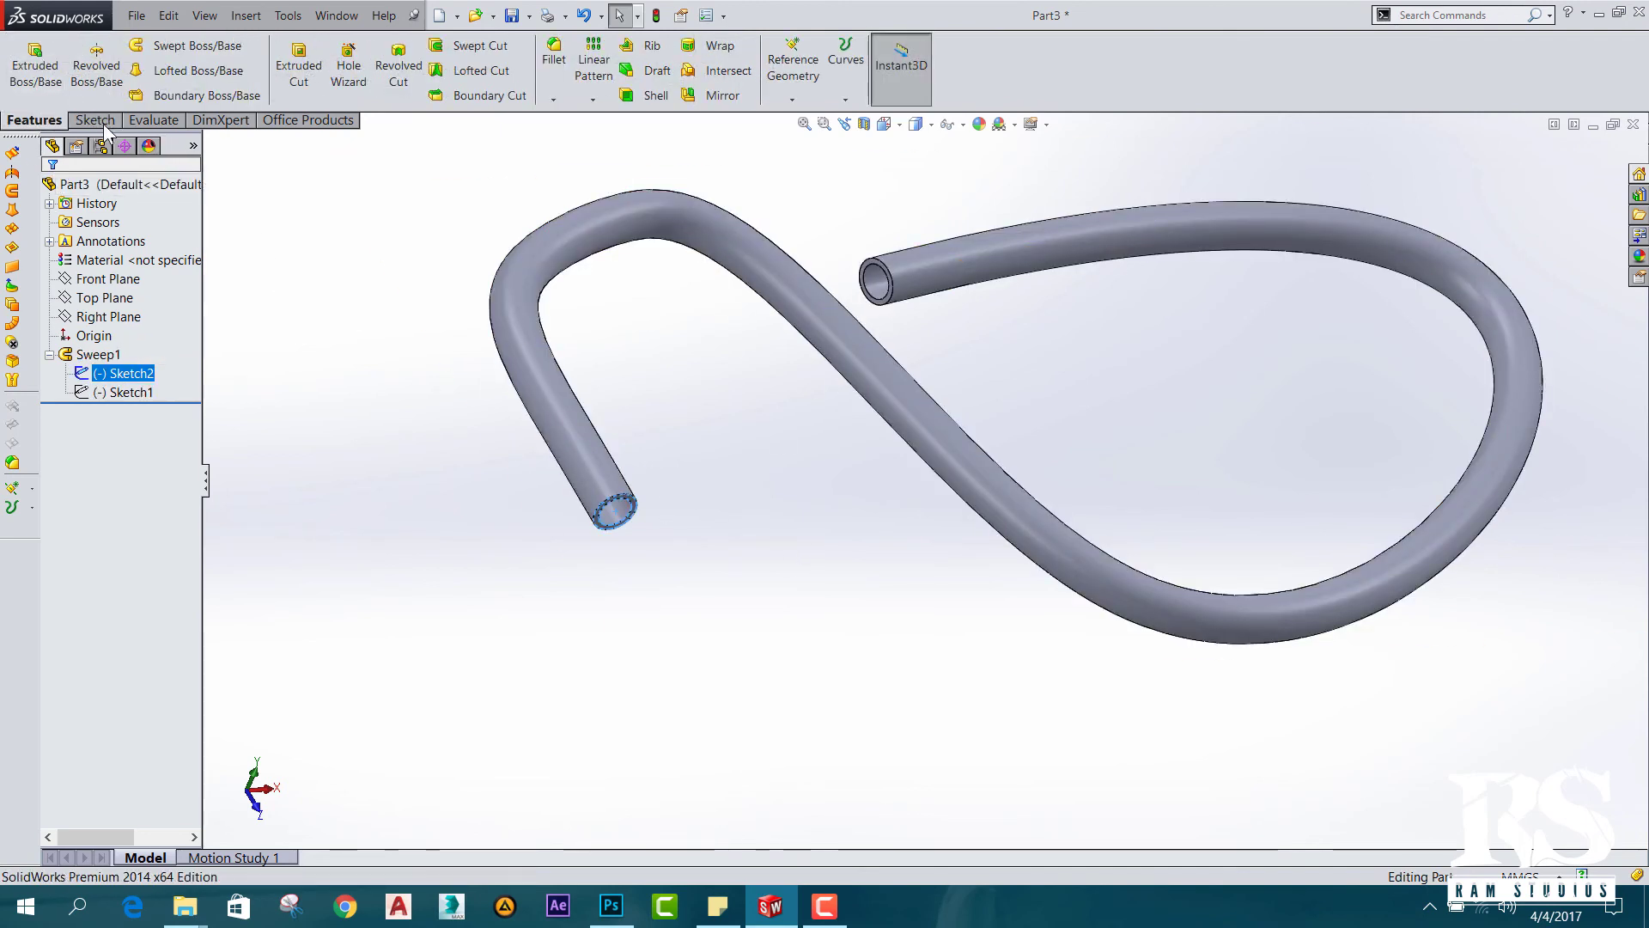
{"action": "left_click", "coordinate": [924, 528]}
{"action": "mouse_move", "coordinate": [931, 297]}
{"action": "middle_mouse_down"}
{"action": "mouse_move", "coordinate": [1086, 414]}
{"action": "mouse_move", "coordinate": [1065, 619]}
{"action": "mouse_move", "coordinate": [949, 538]}
{"action": "mouse_move", "coordinate": [1064, 522]}
{"action": "mouse_move", "coordinate": [1068, 412]}
{"action": "mouse_move", "coordinate": [1031, 394]}
{"action": "middle_mouse_up"}
- Zoom in and out to inspect the pipe's open ends, then return to Photoshop
{"action": "scroll", "coordinate": [1030, 394], "scroll_direction": "down", "scroll_amount": 2}
{"action": "scroll", "coordinate": [1027, 396], "scroll_direction": "down", "scroll_amount": 1}
{"action": "scroll", "coordinate": [987, 410], "scroll_direction": "down", "scroll_amount": 1}
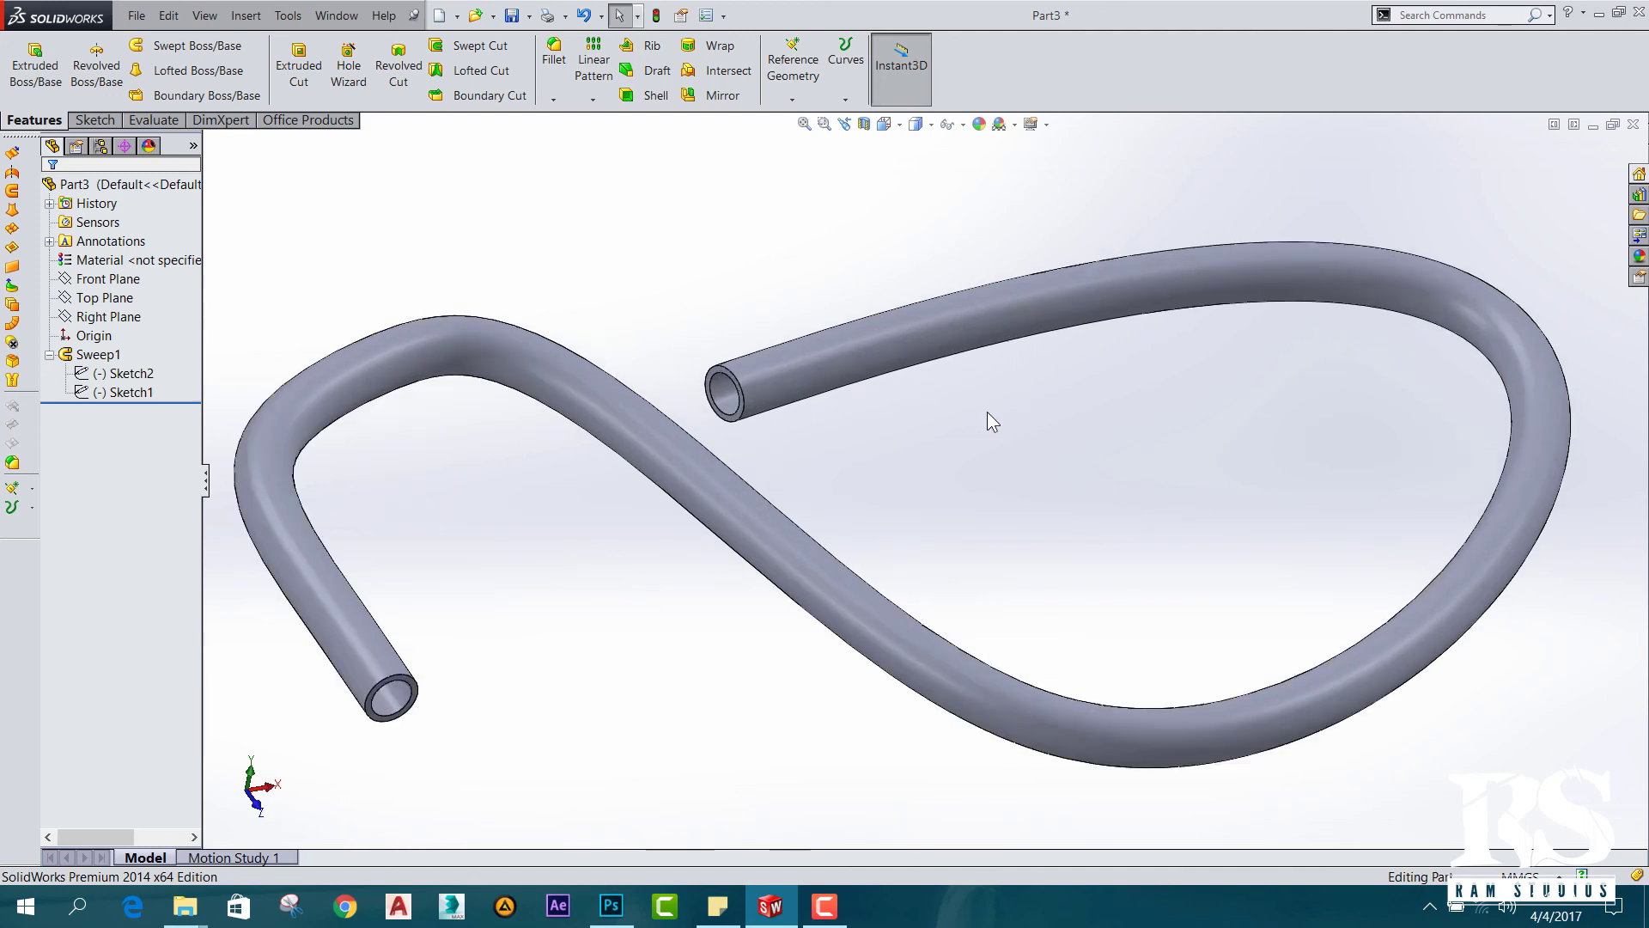
{"action": "scroll", "coordinate": [659, 512], "scroll_direction": "up", "scroll_amount": 1}
{"action": "scroll", "coordinate": [859, 537], "scroll_direction": "down", "scroll_amount": 1}
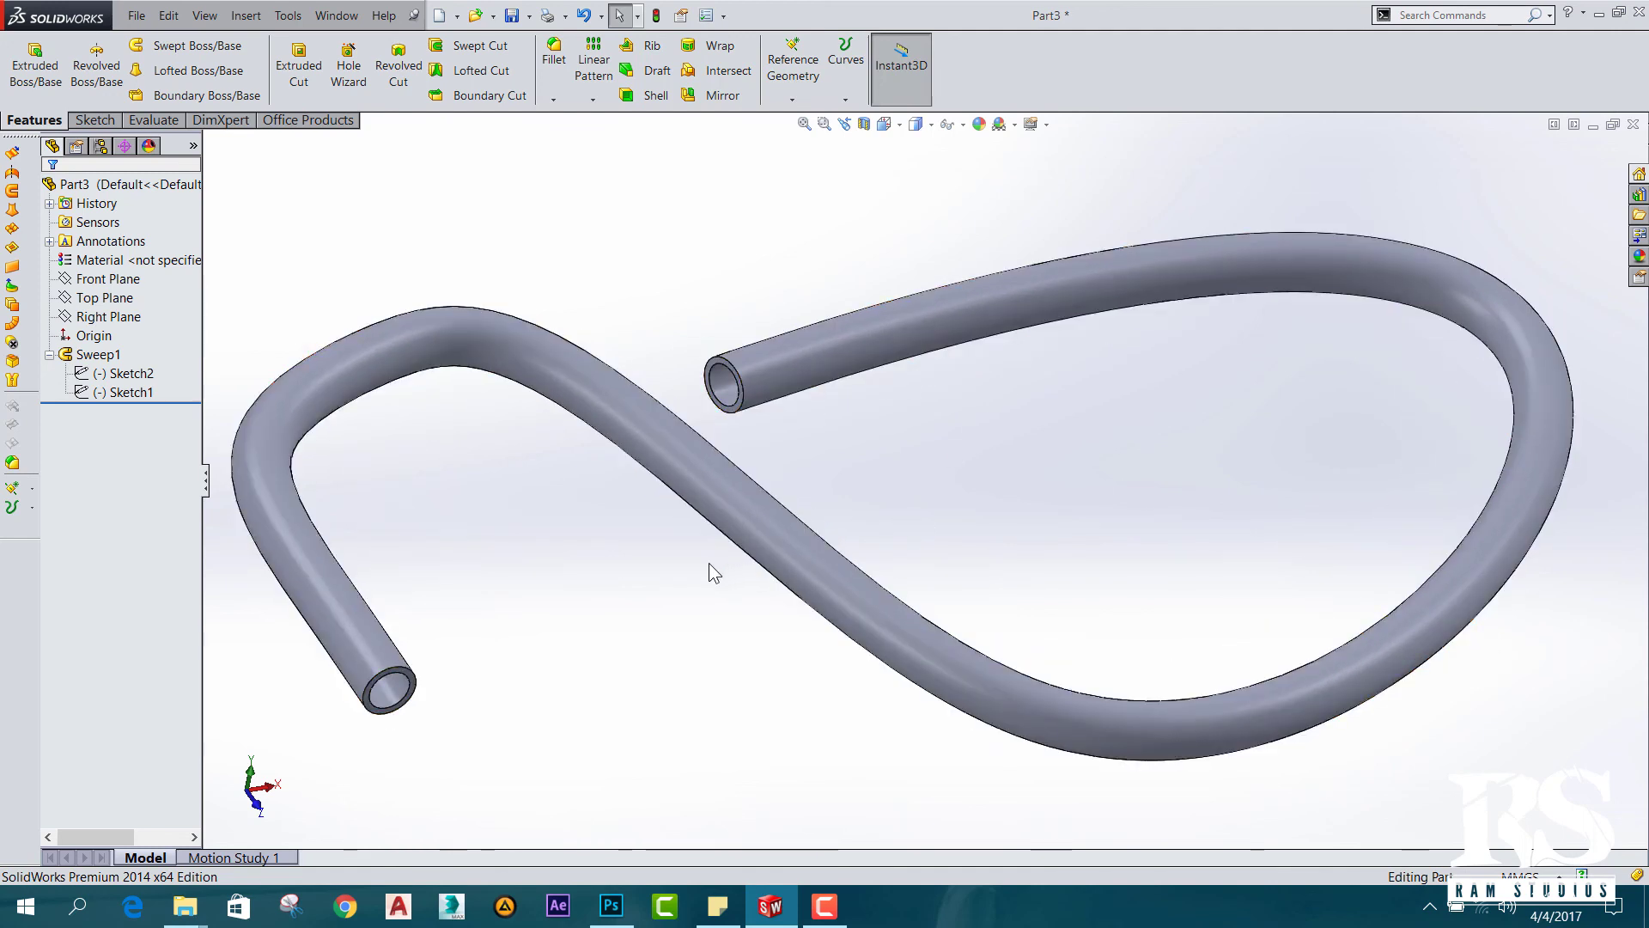
{"action": "scroll", "coordinate": [678, 574], "scroll_direction": "up", "scroll_amount": 1}
{"action": "scroll", "coordinate": [822, 596], "scroll_direction": "down", "scroll_amount": 1}
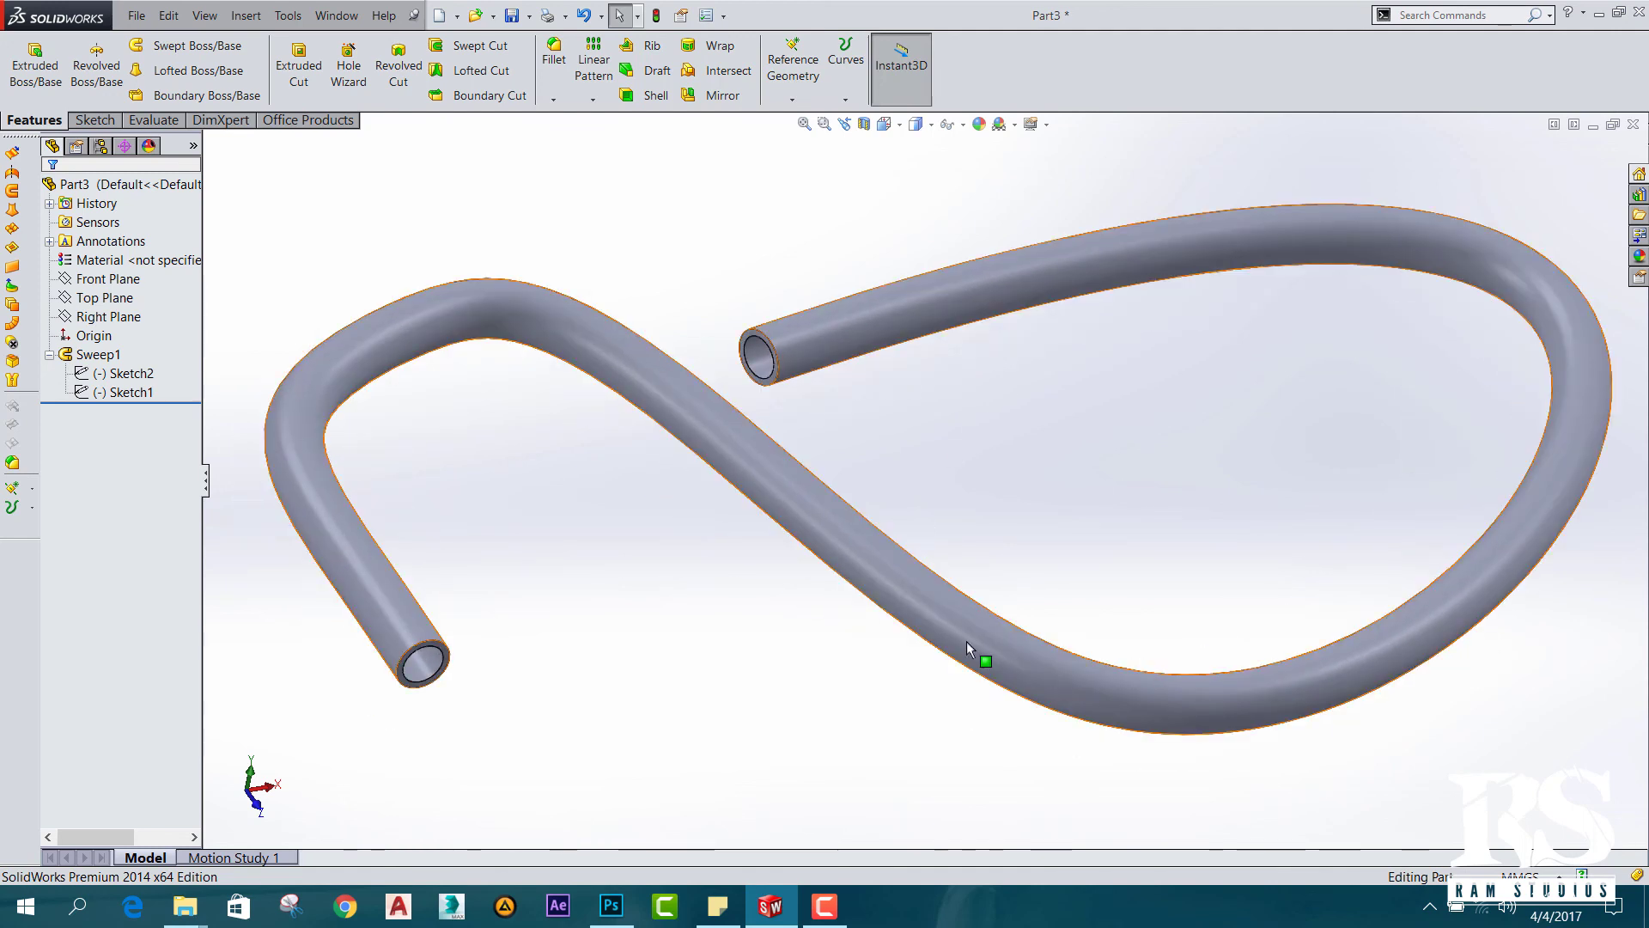
{"action": "scroll", "coordinate": [975, 656], "scroll_direction": "up", "scroll_amount": 1}
{"action": "scroll", "coordinate": [842, 773], "scroll_direction": "down", "scroll_amount": 1}
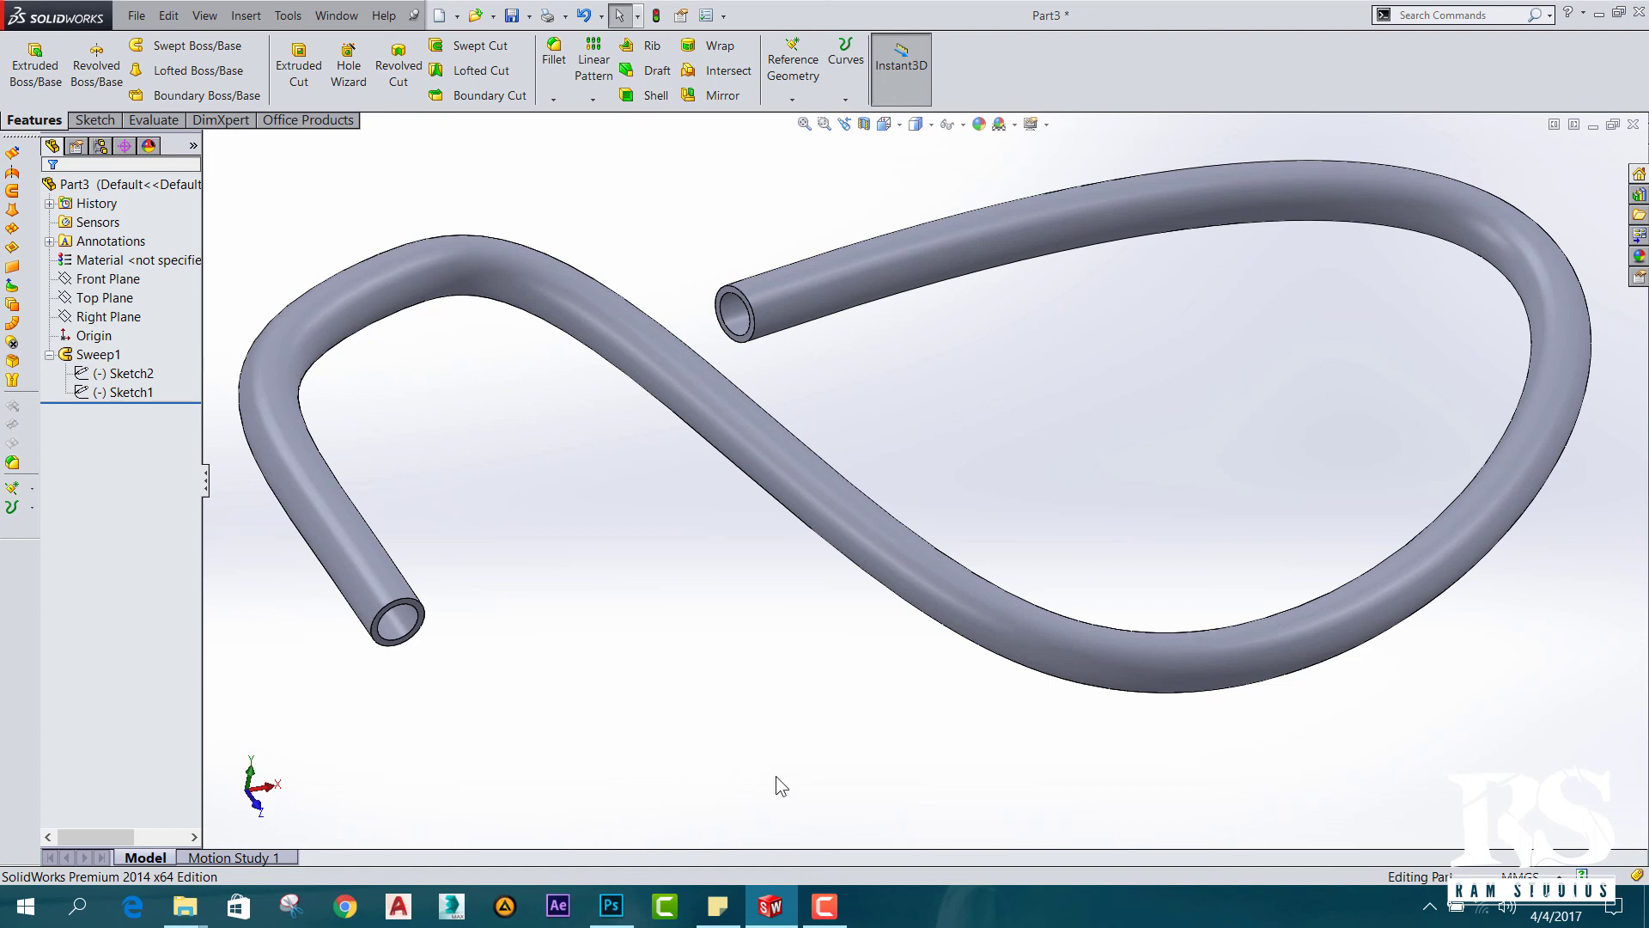
{"action": "left_click", "coordinate": [611, 905]}
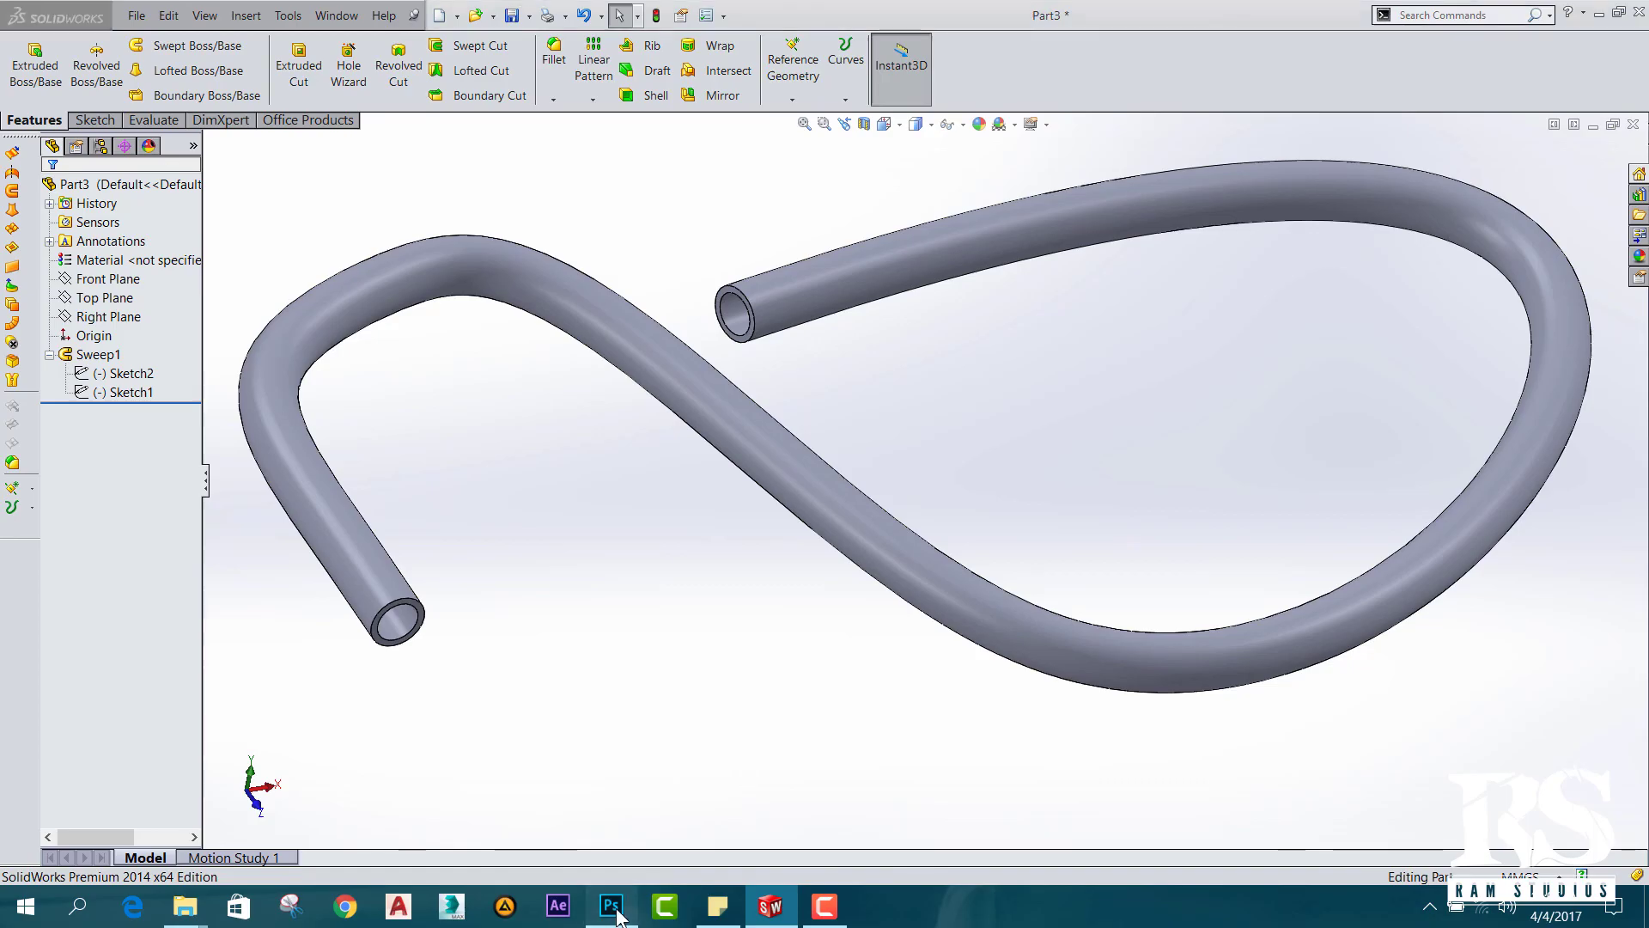